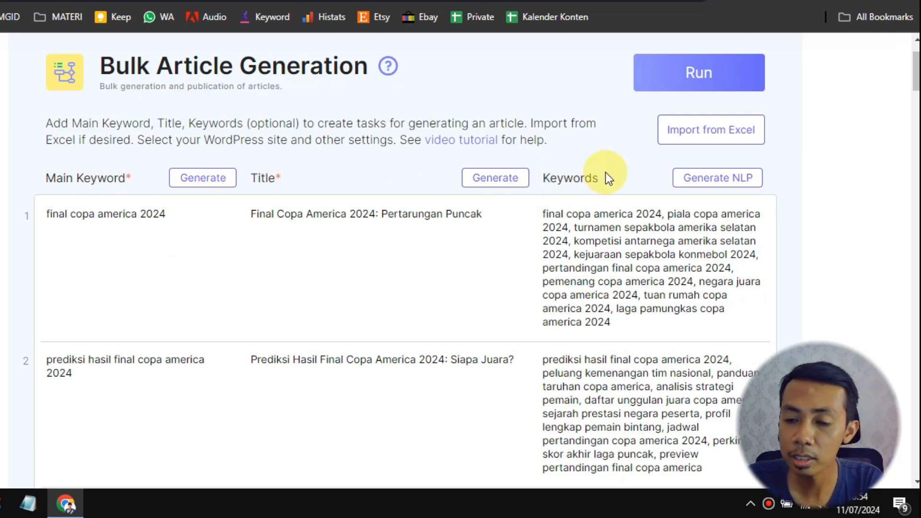
scroll(597, 223, "down", 2)
scroll(598, 230, "up", 1)
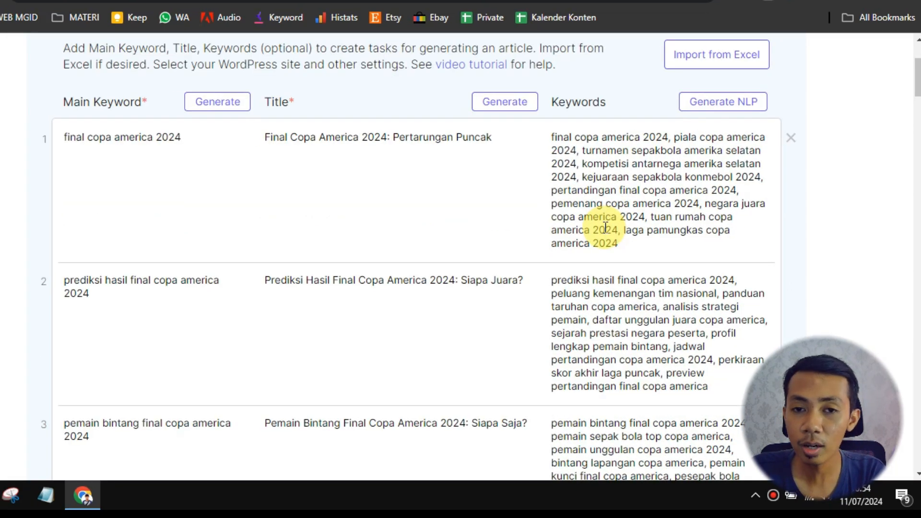
scroll(605, 227, "down", 1)
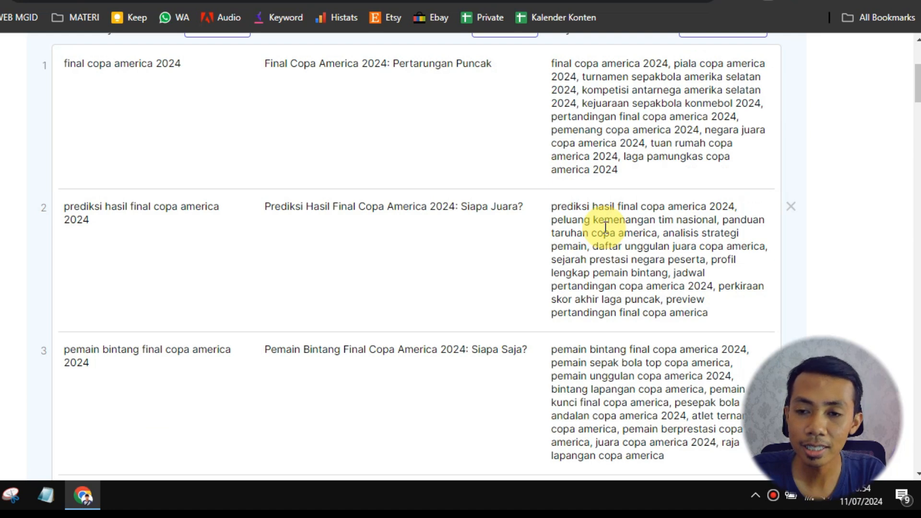
scroll(606, 227, "up", 1)
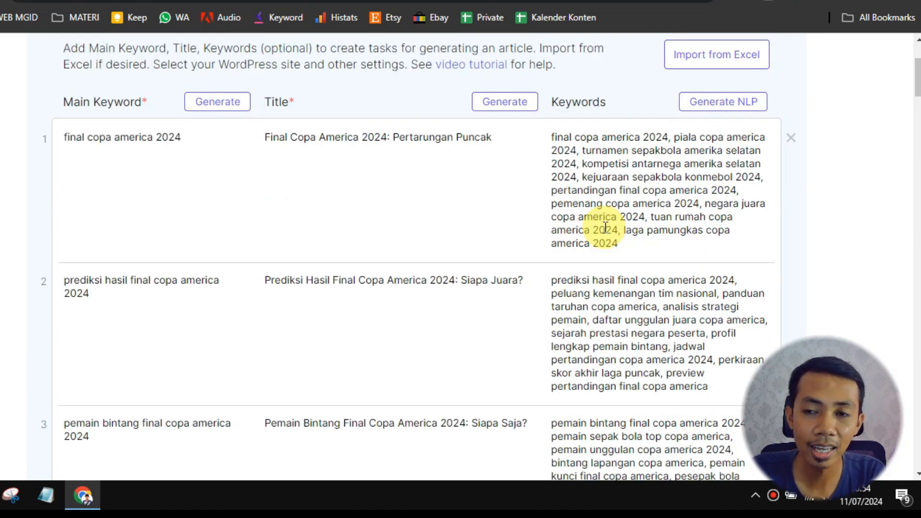
scroll(606, 227, "down", 2)
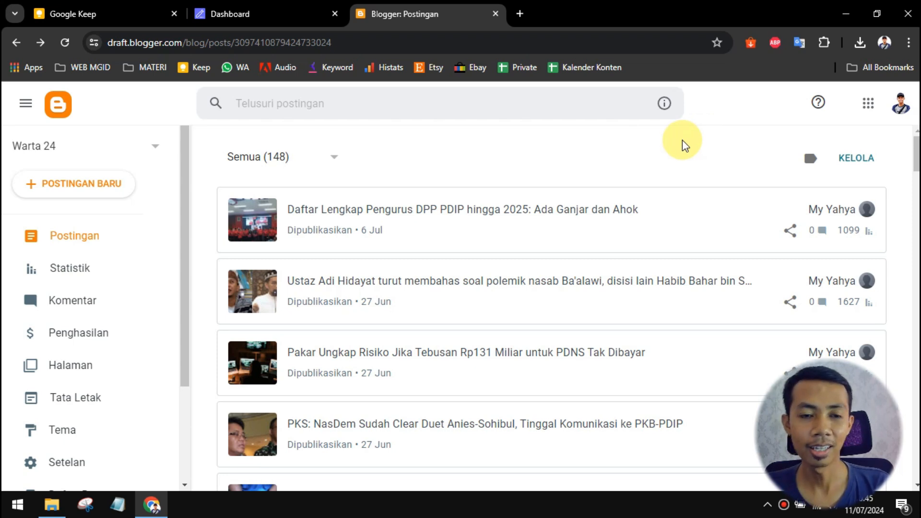
Look through the list of published posts in the Warta 24 blog on Blogger
scroll(677, 139, "down", 7)
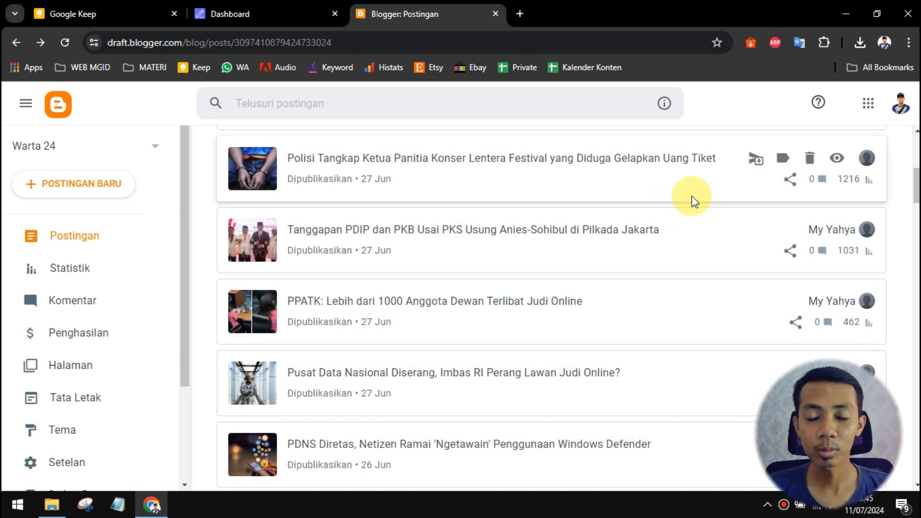
scroll(695, 201, "down", 3)
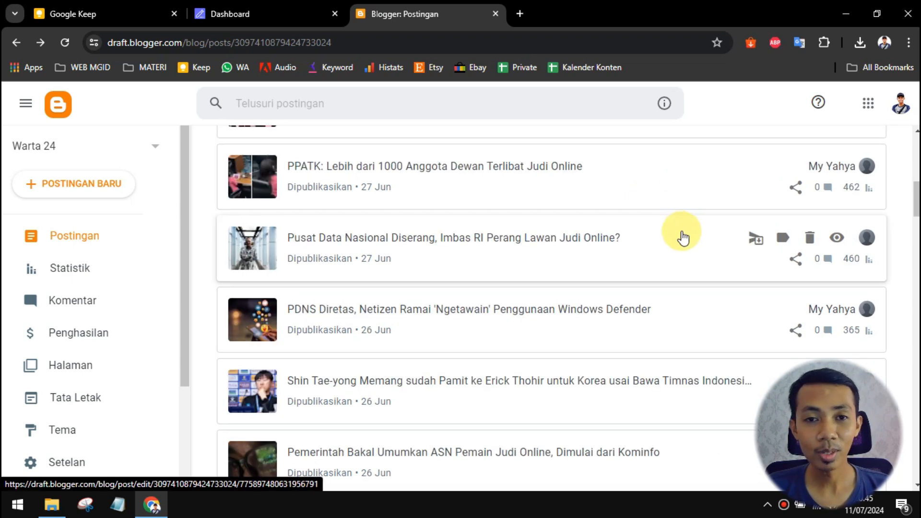
scroll(682, 240, "down", 1)
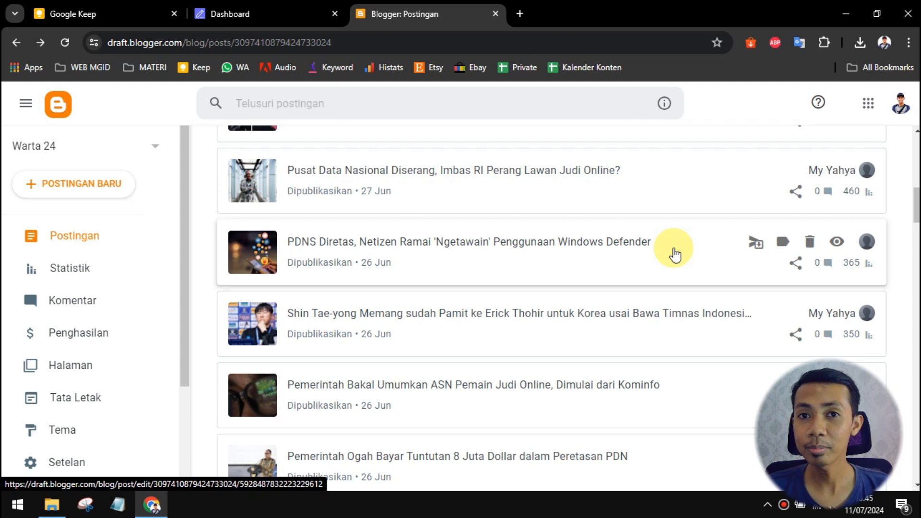
scroll(675, 254, "down", 1)
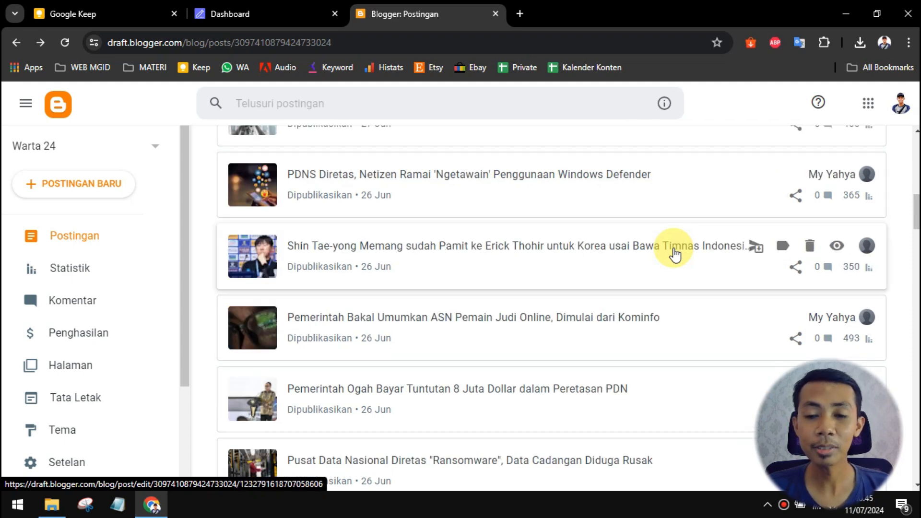
scroll(675, 254, "down", 1)
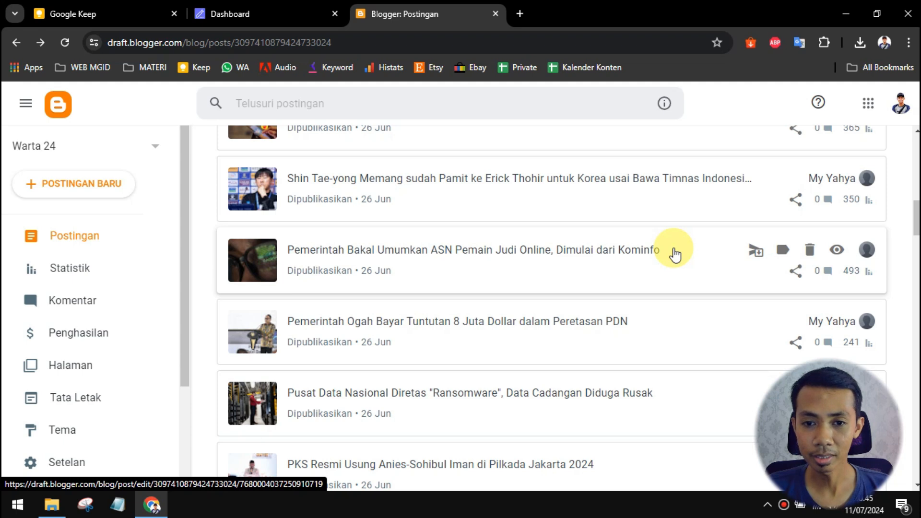
scroll(662, 257, "down", 1)
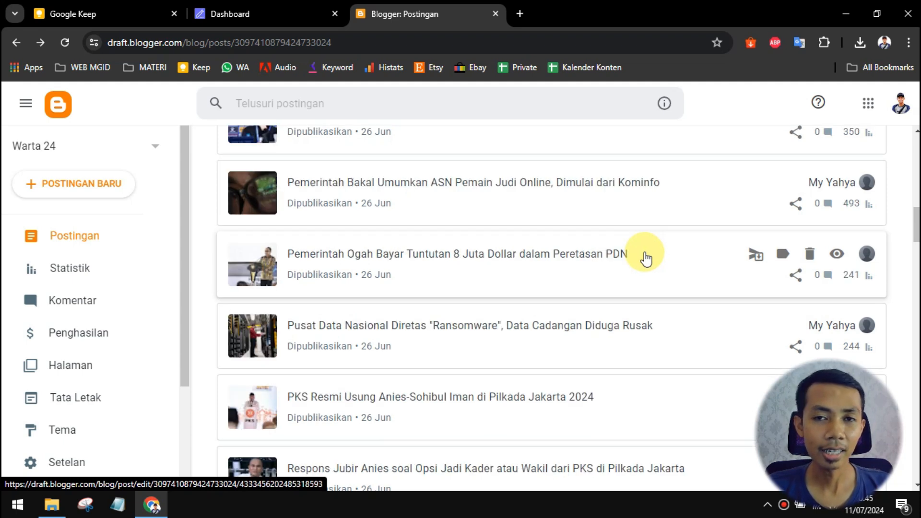
scroll(645, 258, "down", 1)
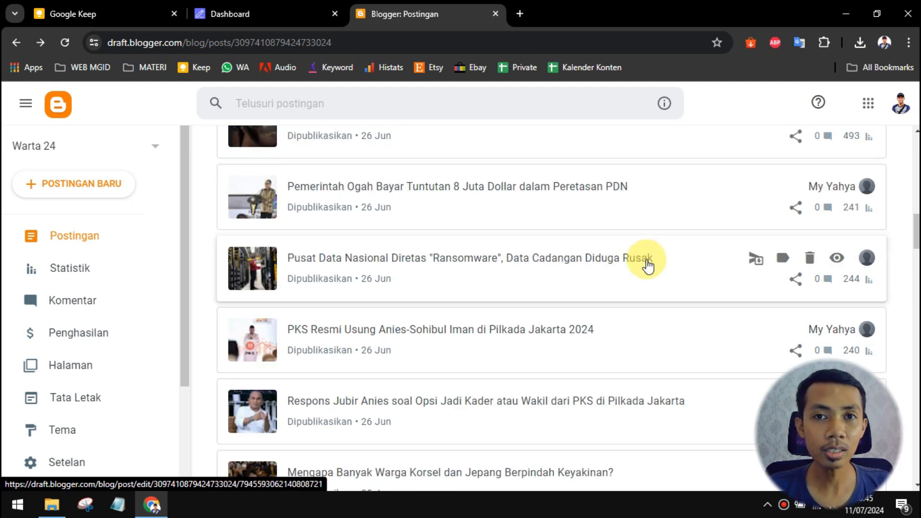
scroll(648, 278, "down", 1)
scroll(665, 289, "down", 1)
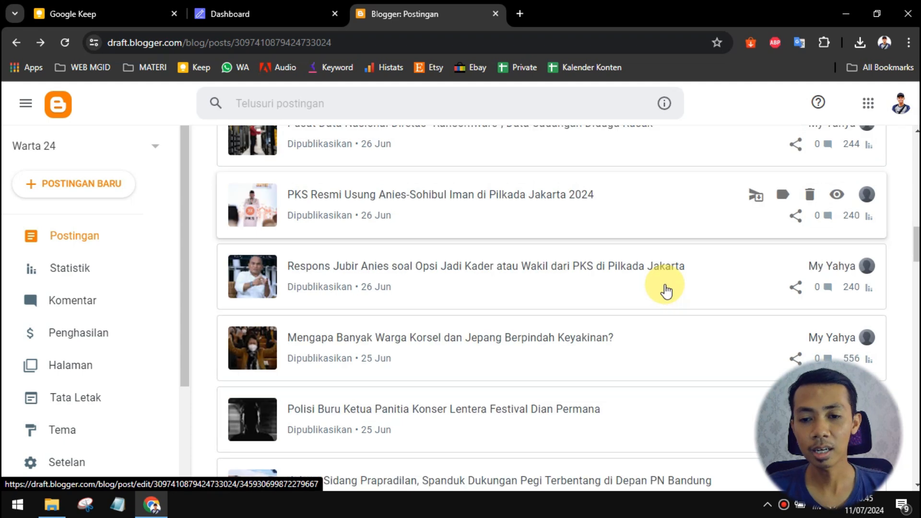
scroll(666, 289, "down", 1)
scroll(664, 288, "up", 9)
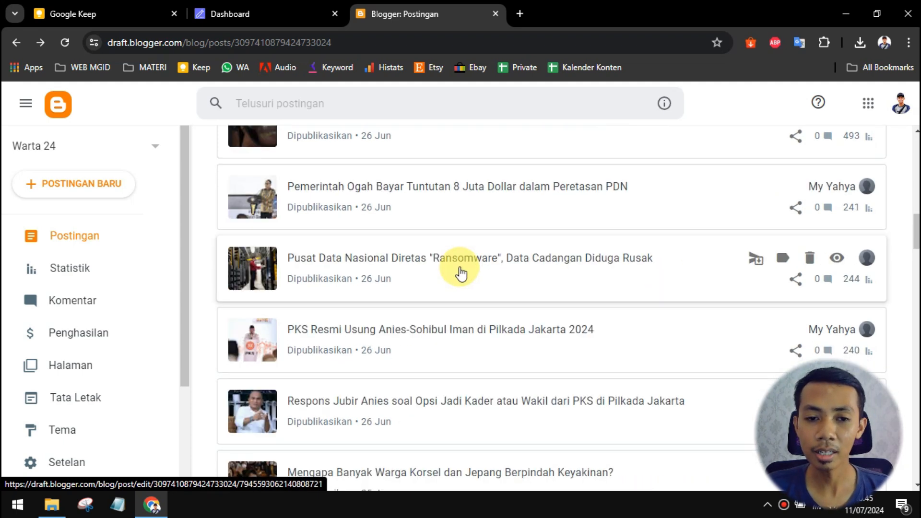
scroll(518, 250, "up", 5)
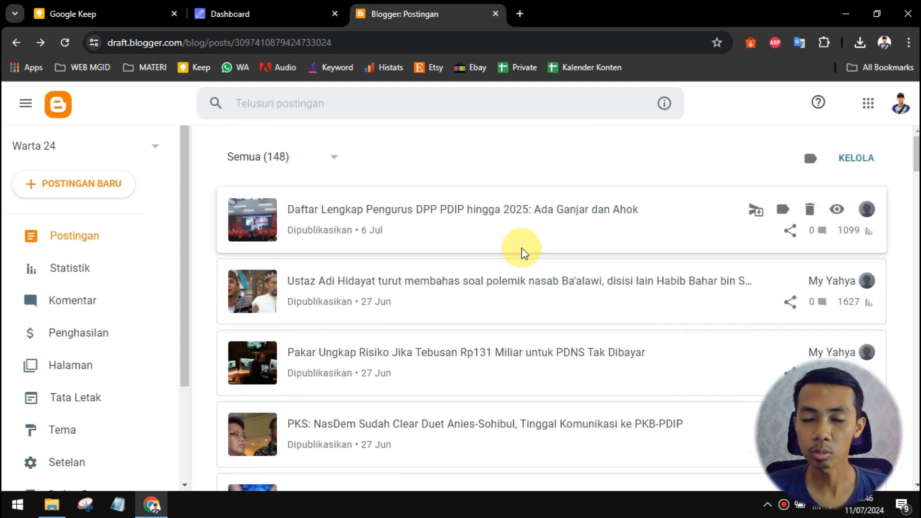
scroll(523, 253, "down", 1)
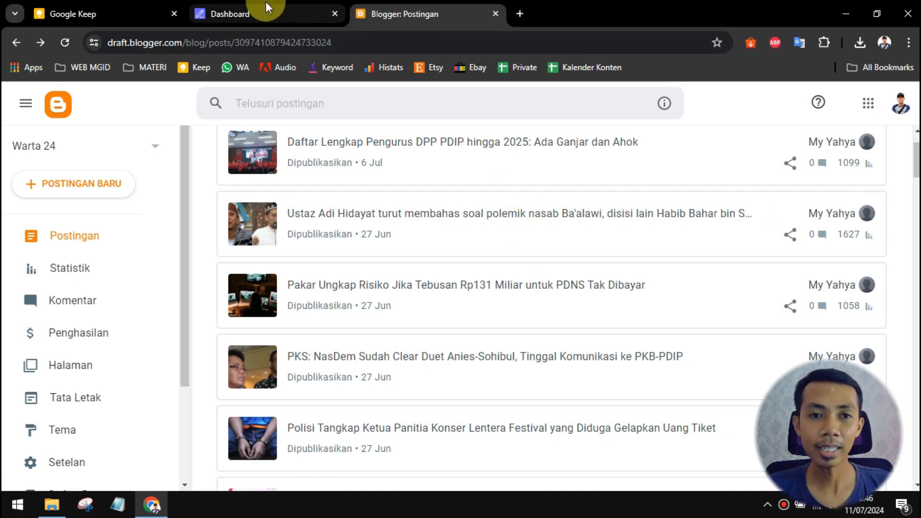
Close the Google Keep page and open the Bulk Article Generation tool from the SEOWriting.AI dashboard
left_click(174, 14)
left_click(112, 15)
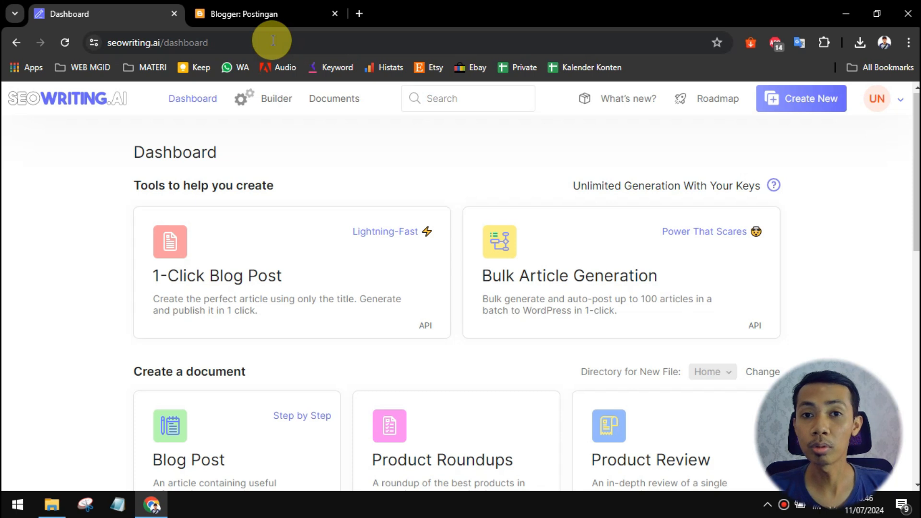
scroll(765, 216, "down", 2)
scroll(760, 163, "up", 2)
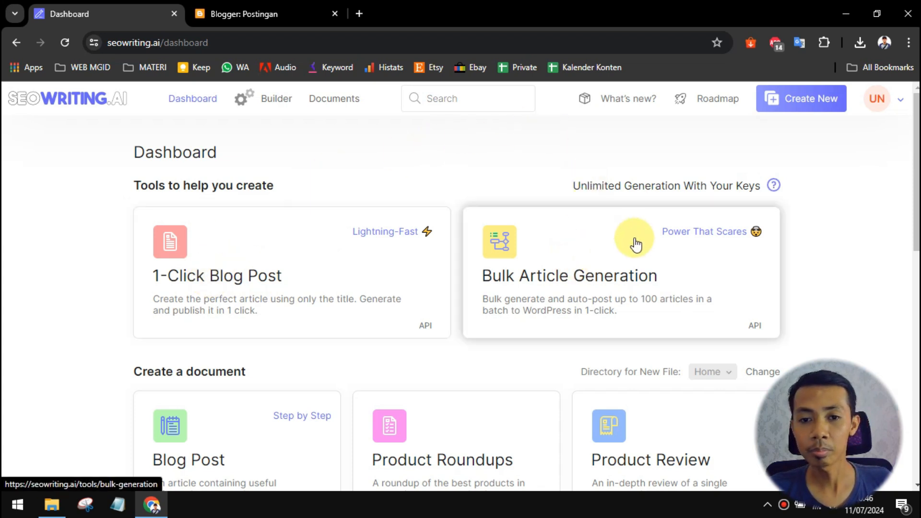
left_click(658, 259)
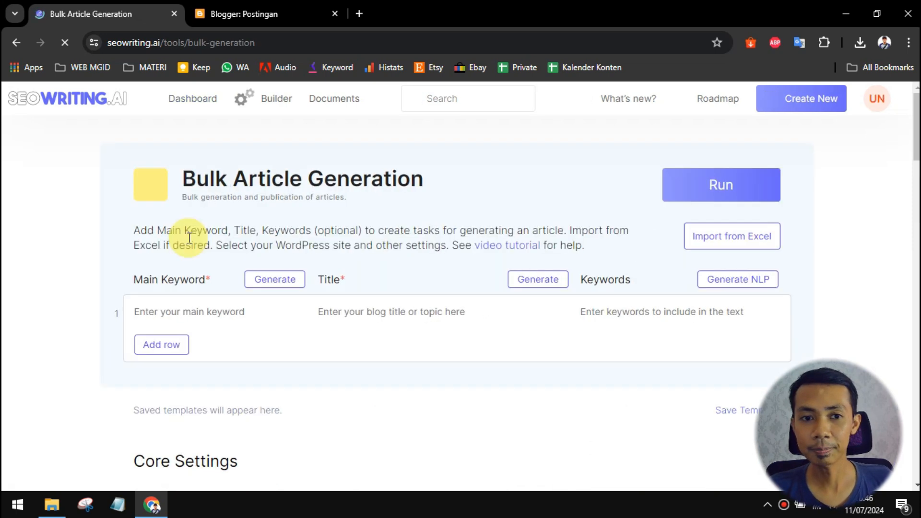
Enter "final copa america 2024" as the main keyword in the first row
scroll(189, 237, "down", 1)
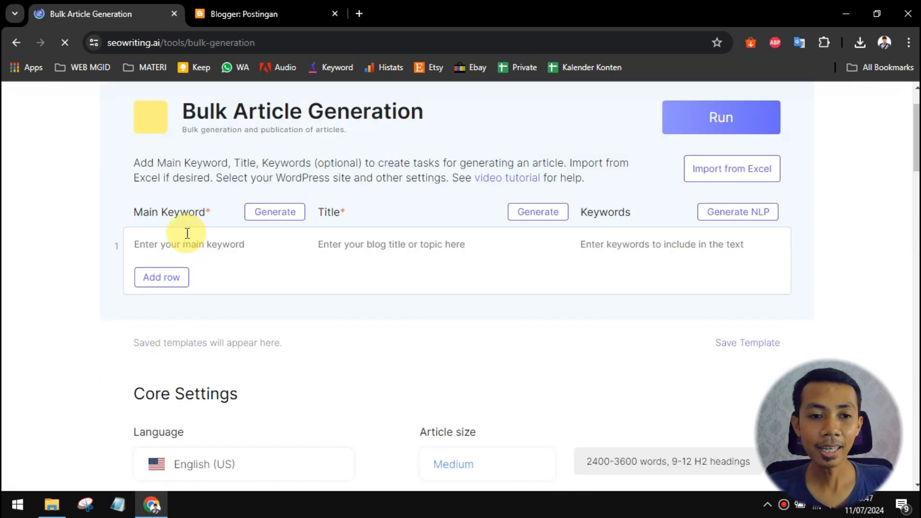
left_click(188, 242)
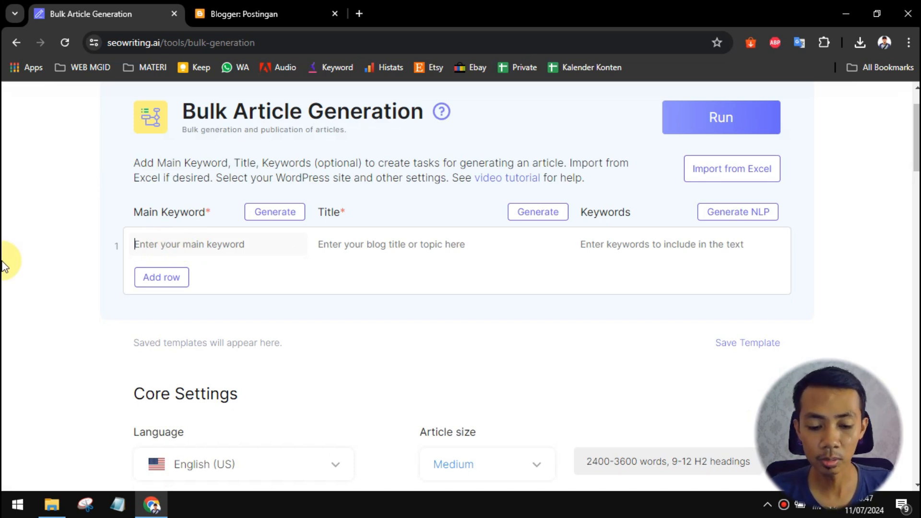
type("final")
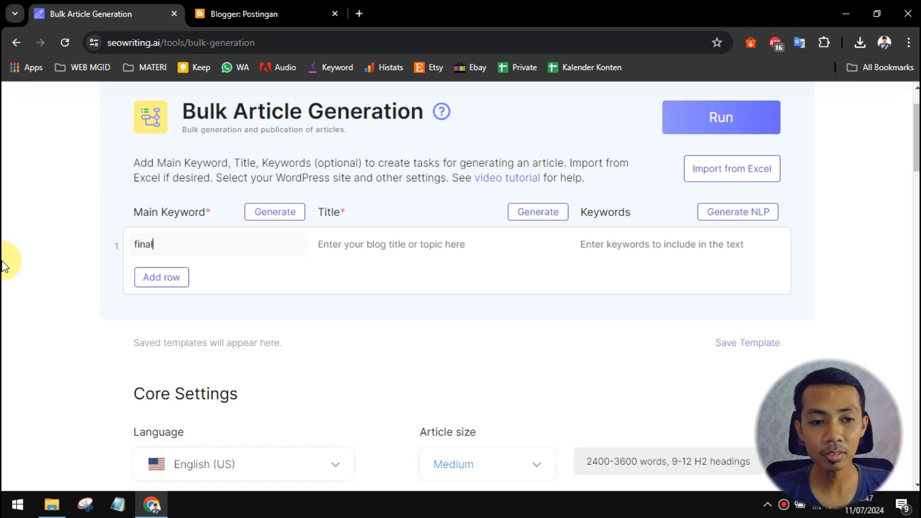
type(" copa a")
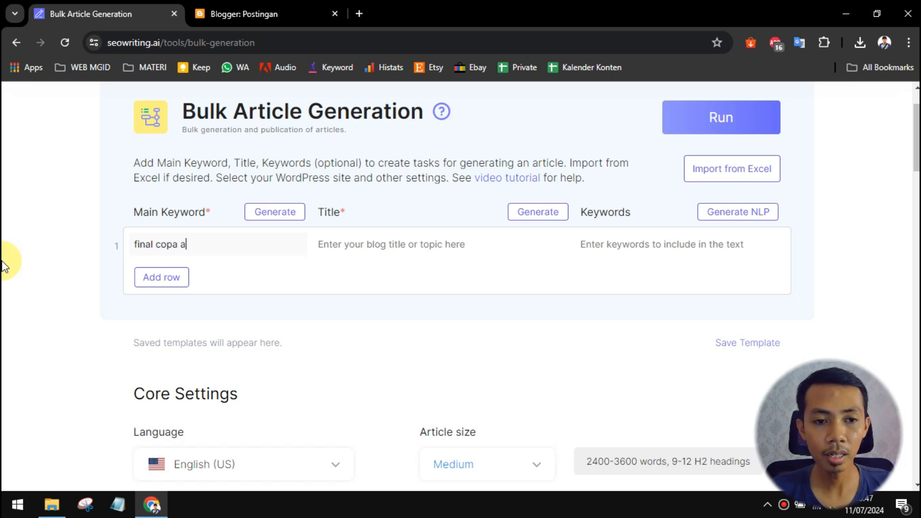
type("merica 2024")
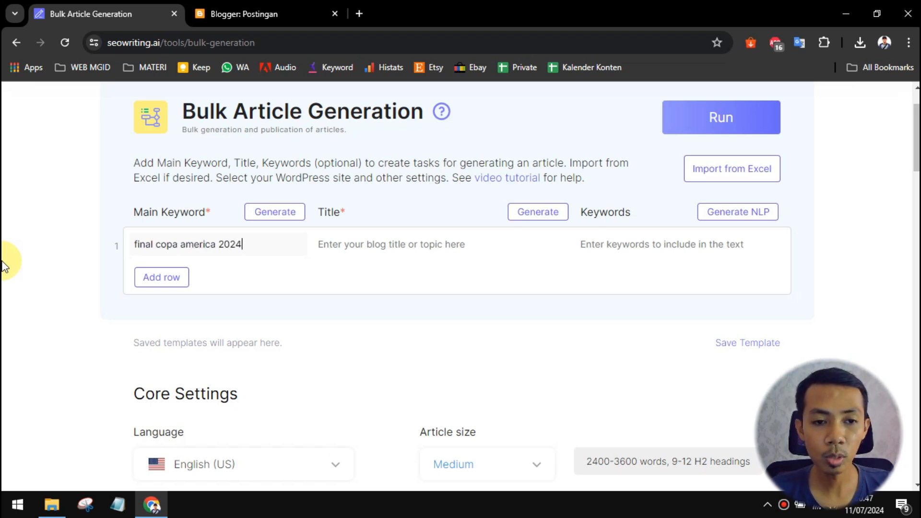
left_click(9, 295)
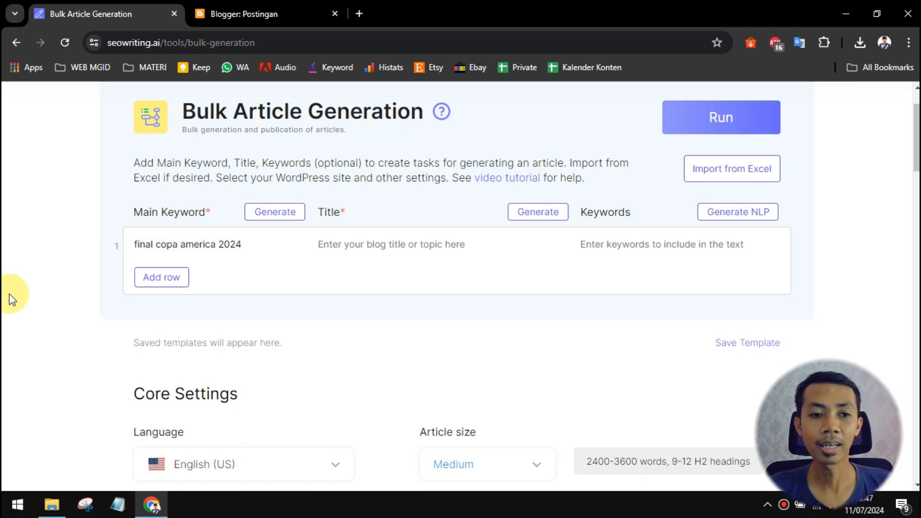
Set the article language in the core settings to Indonesian
scroll(135, 330, "down", 3)
left_click(206, 335)
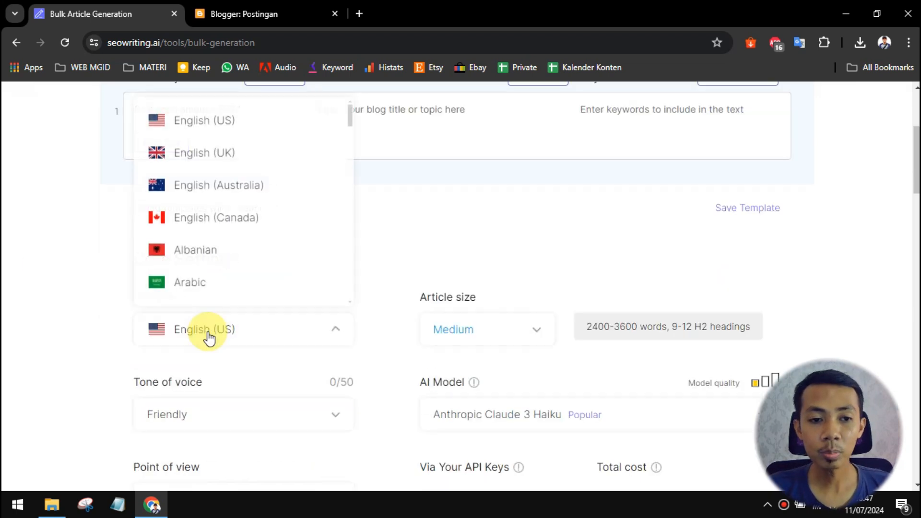
scroll(232, 160, "down", 4)
scroll(236, 163, "down", 10)
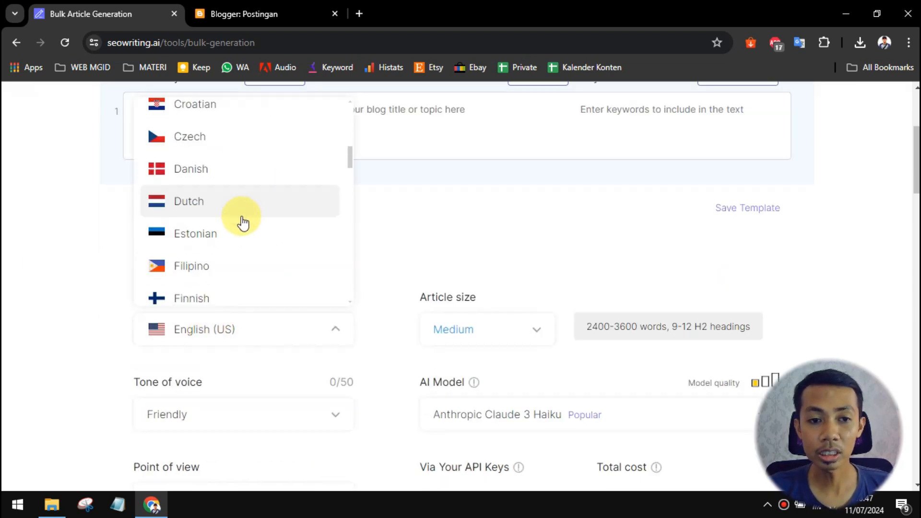
left_click(226, 288)
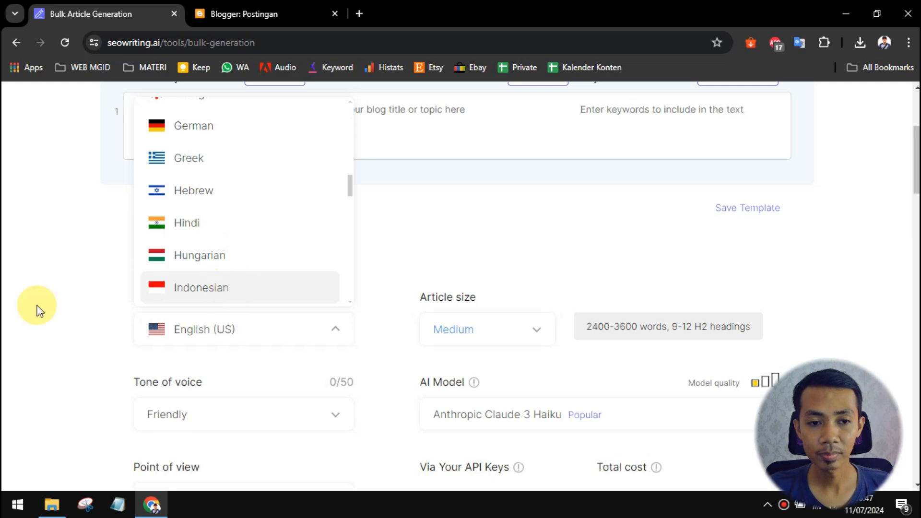
Generate related main keywords from "final copa america 2024" and review the resulting keyword list
scroll(36, 308, "up", 6)
left_click(278, 278)
scroll(310, 244, "down", 2)
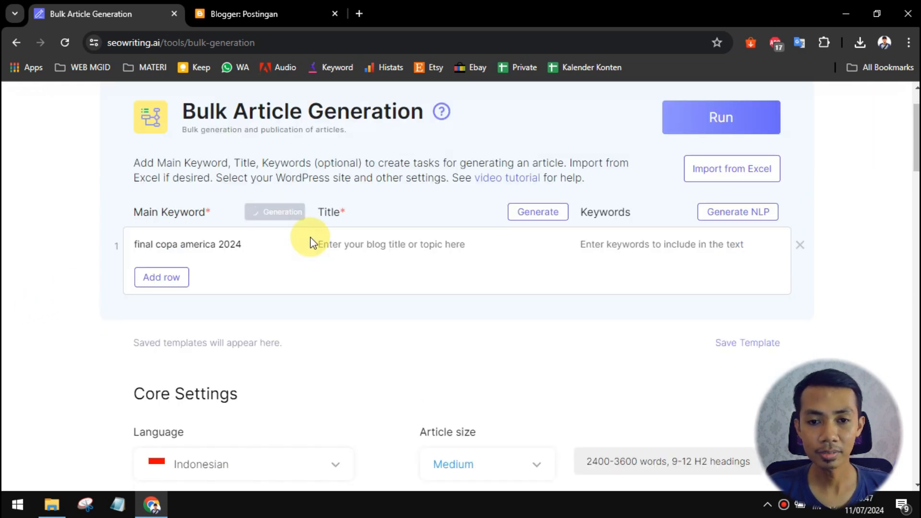
scroll(243, 226, "up", 2)
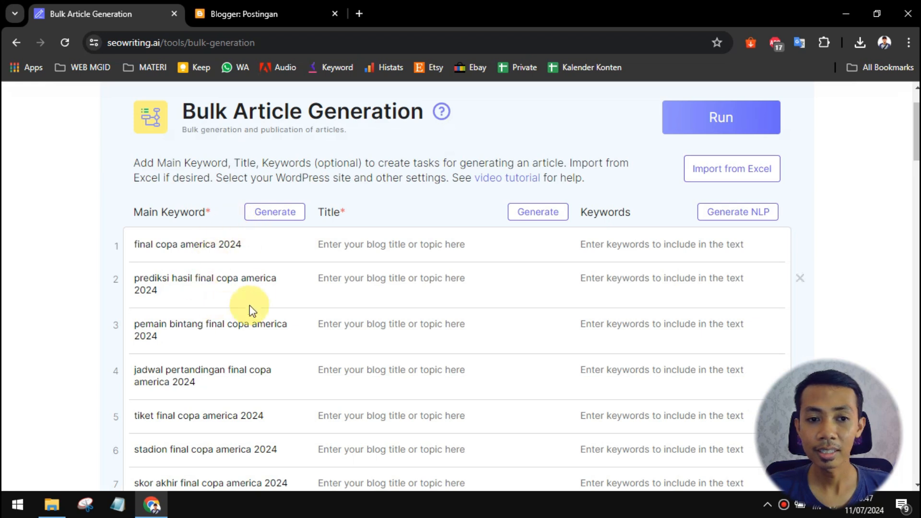
scroll(299, 232, "down", 7)
scroll(298, 232, "down", 6)
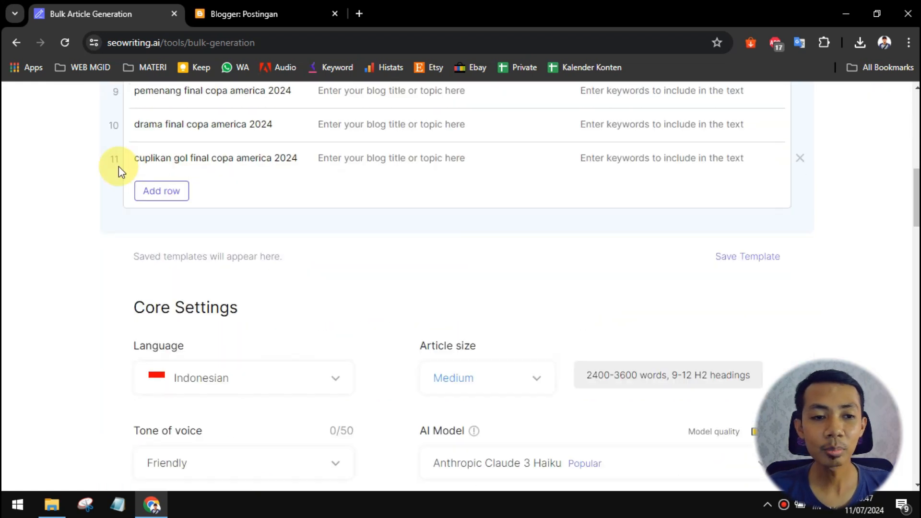
Add ten empty rows to the article table below the last generated keyword
scroll(191, 248, "up", 2)
left_click(179, 257)
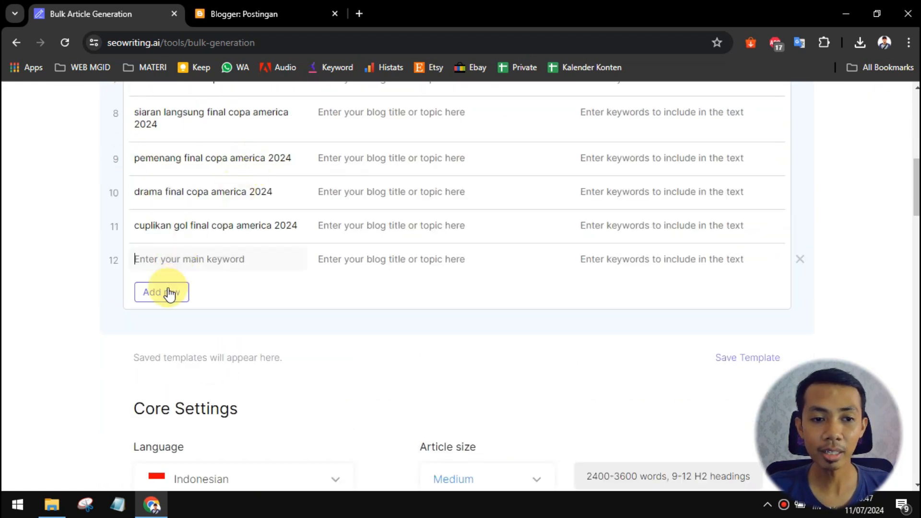
left_click(165, 294)
left_click(162, 327)
left_click(161, 365)
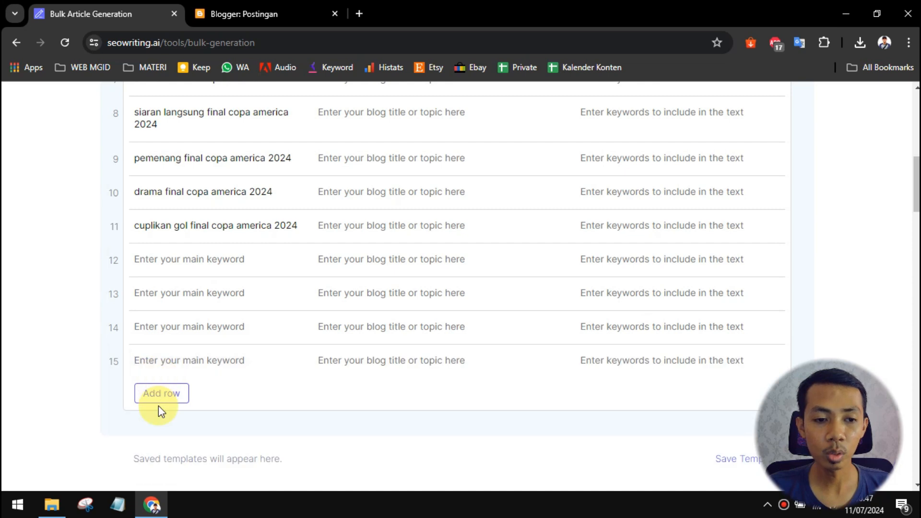
left_click(161, 390)
scroll(177, 312, "down", 4)
left_click(163, 226)
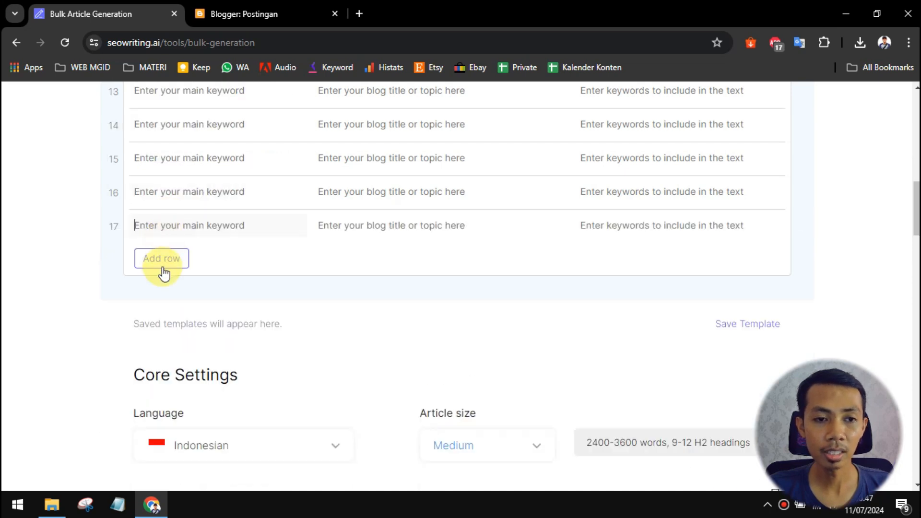
left_click(162, 259)
left_click(154, 296)
left_click(157, 326)
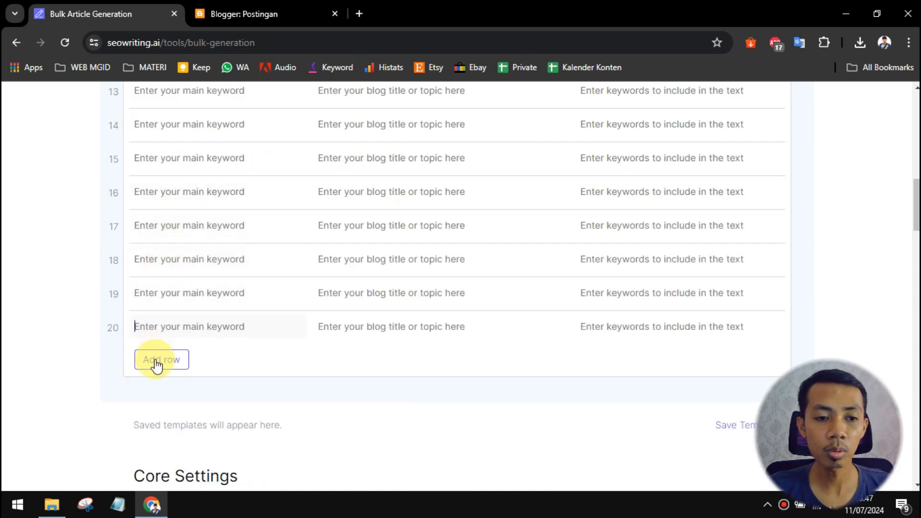
left_click(159, 360)
scroll(778, 327, "down", 1)
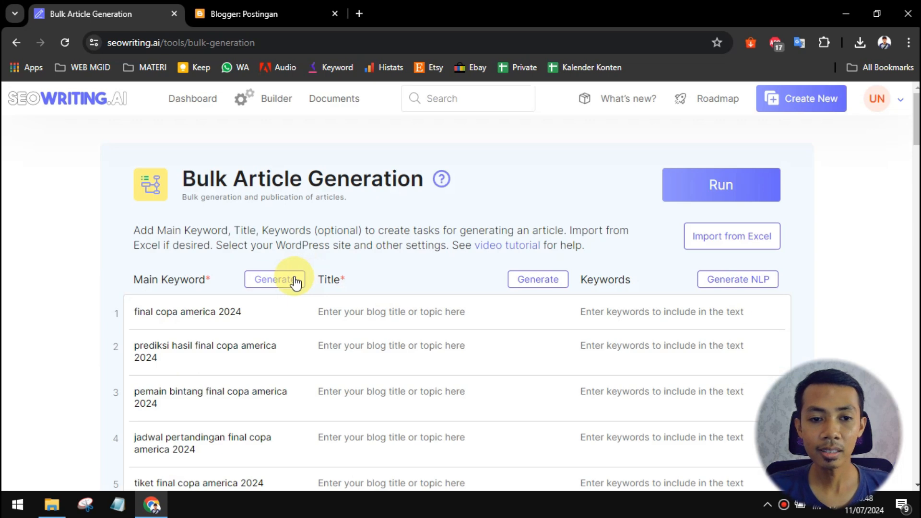
Generate main keywords for the newly added empty rows and check the list down to row 20
left_click(293, 277)
scroll(361, 249, "down", 7)
scroll(270, 276, "down", 4)
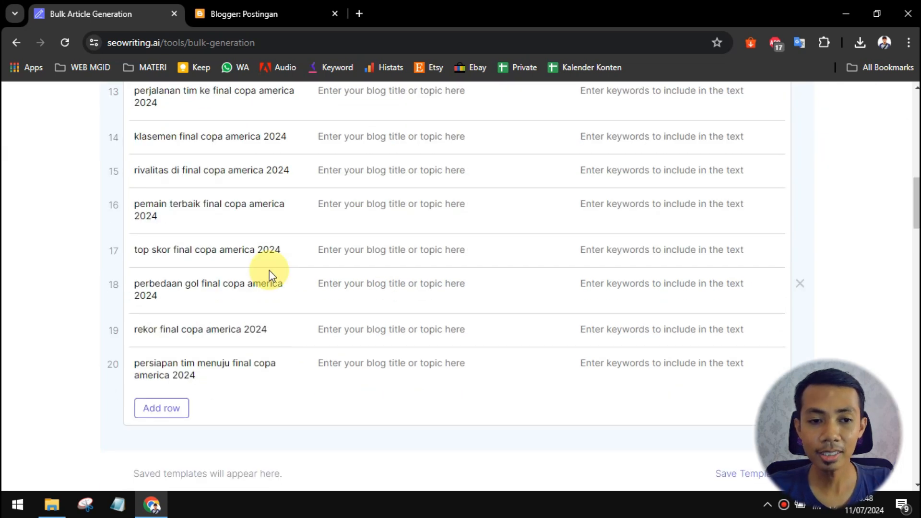
scroll(268, 274, "up", 15)
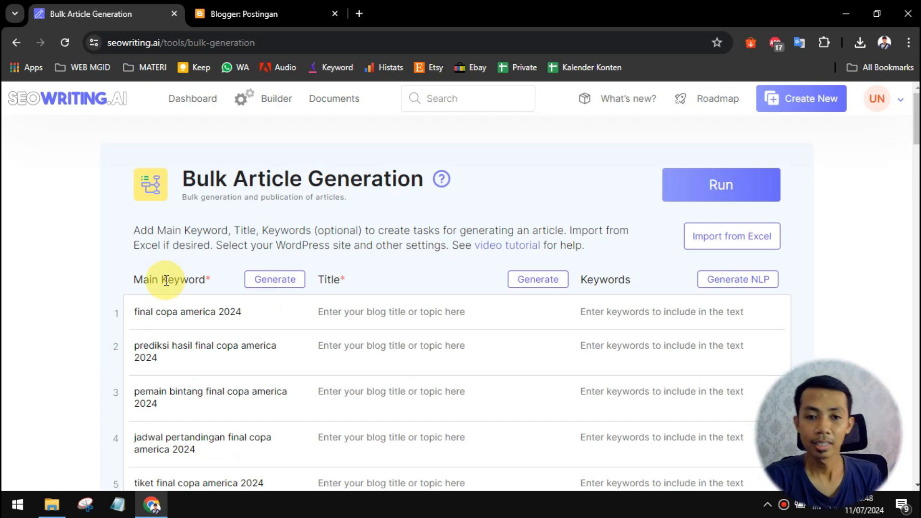
Generate article titles for all the main keywords and review the title list
scroll(507, 231, "down", 1)
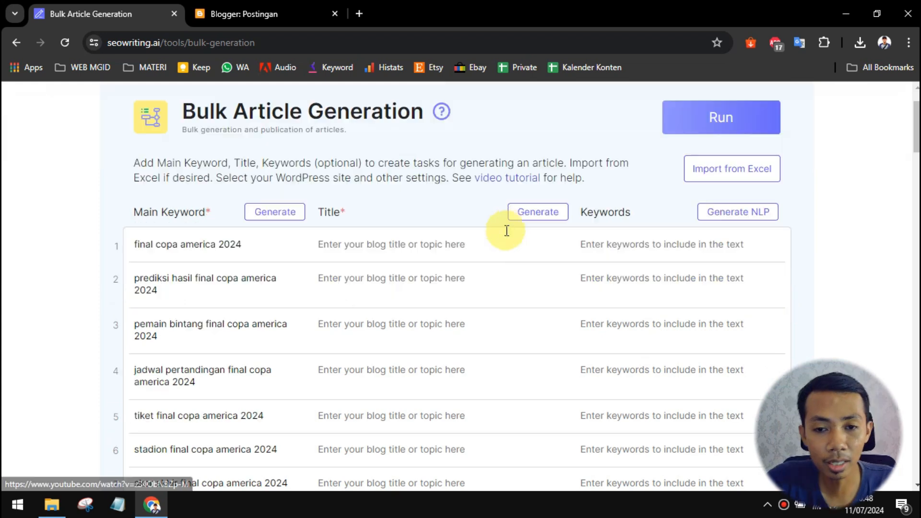
left_click(532, 214)
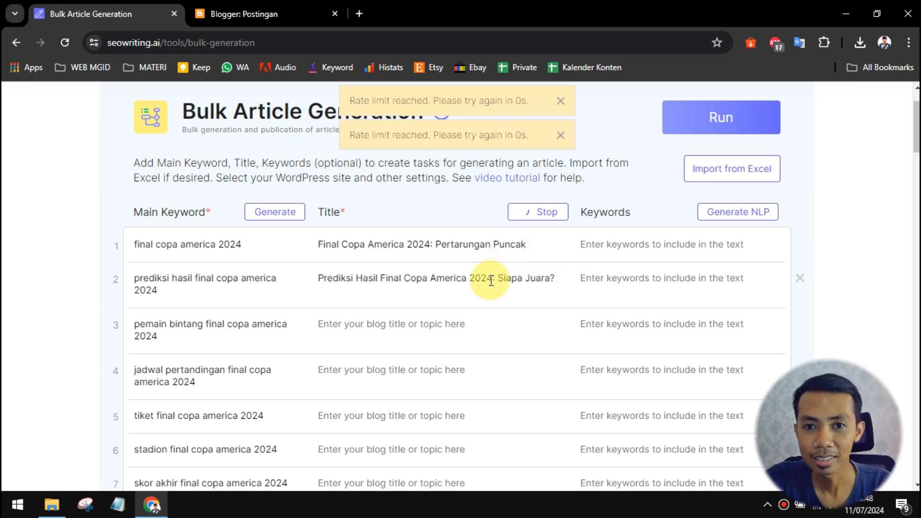
scroll(491, 281, "down", 1)
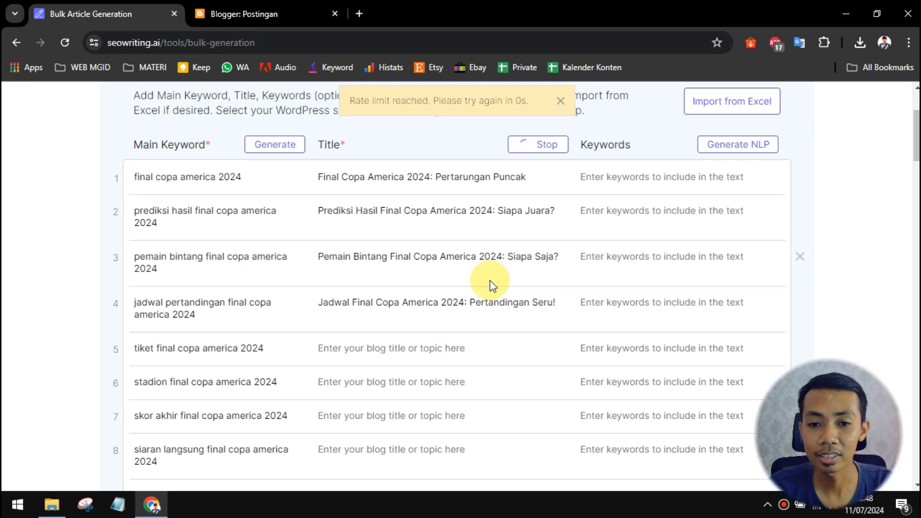
scroll(491, 280, "up", 2)
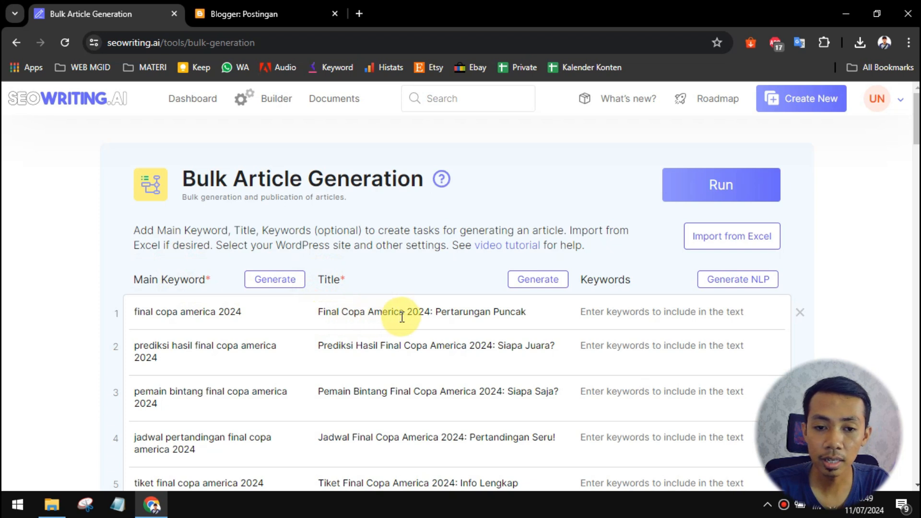
scroll(306, 350, "down", 5)
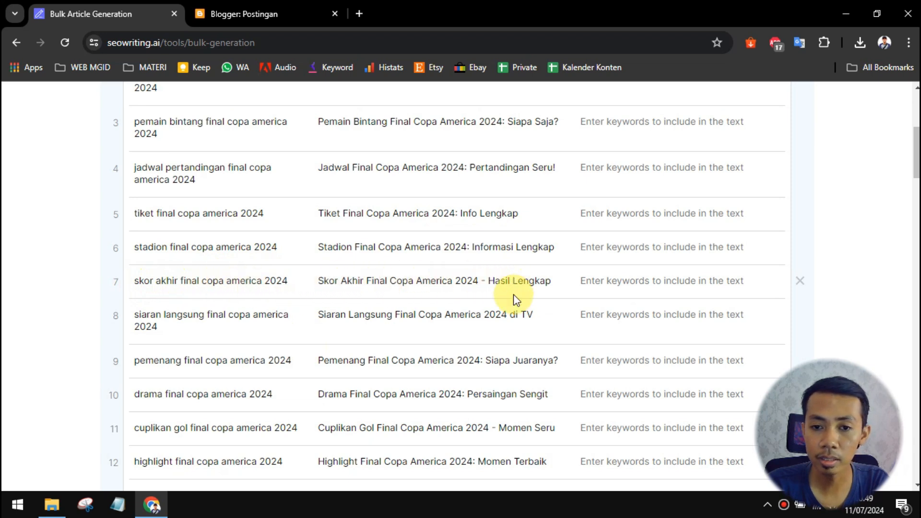
scroll(519, 312, "up", 5)
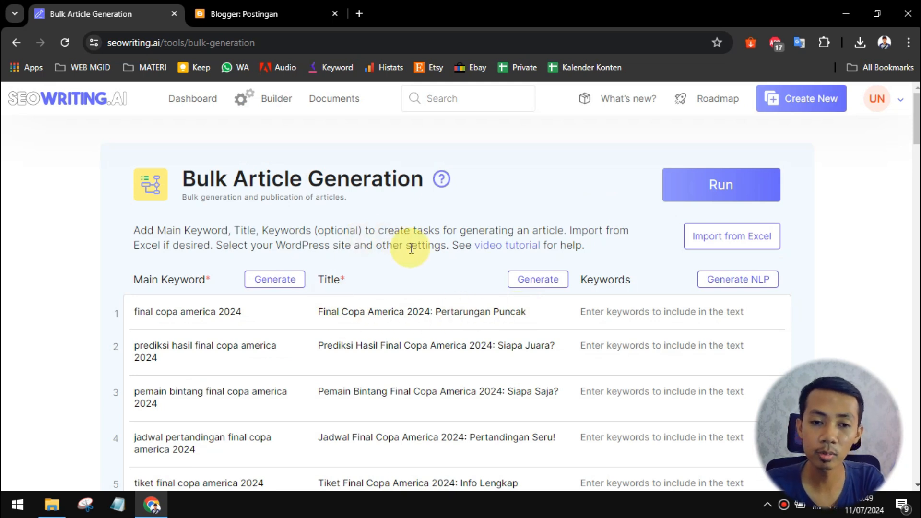
Generate NLP keywords for every article row in the table
scroll(432, 249, "down", 3)
scroll(495, 239, "up", 1)
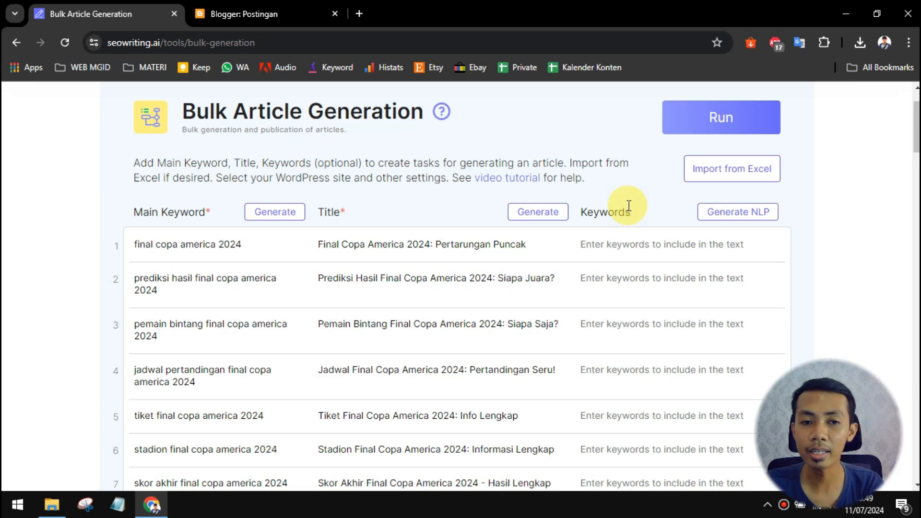
left_click(734, 213)
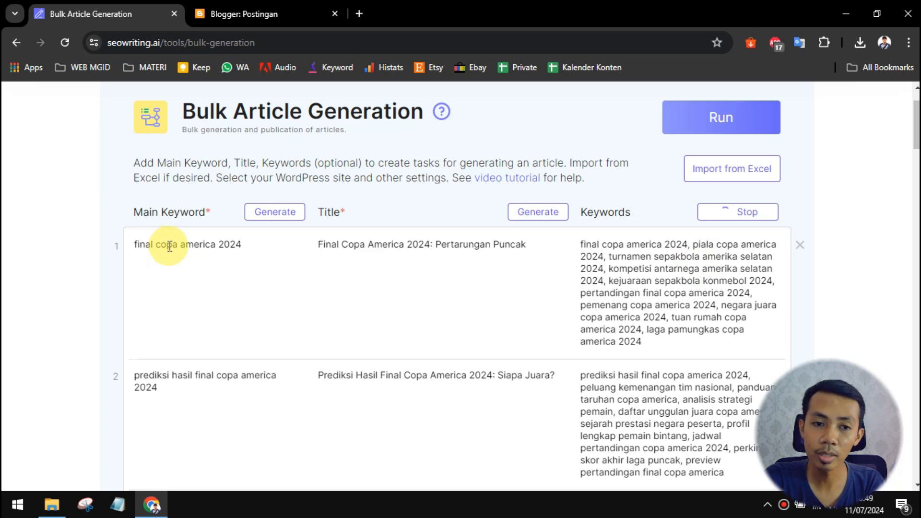
Examine the NLP keywords being filled in for each article row, from the first row to the last ones
scroll(690, 249, "down", 1)
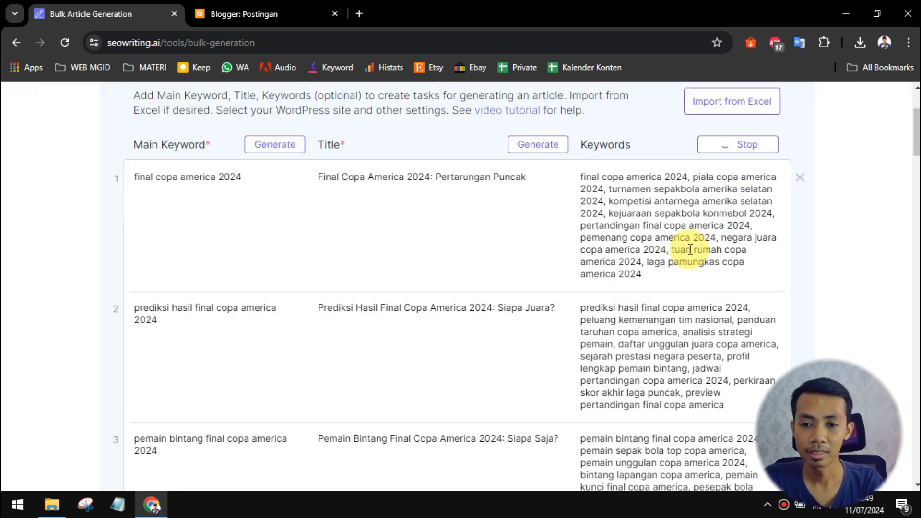
scroll(690, 249, "down", 4)
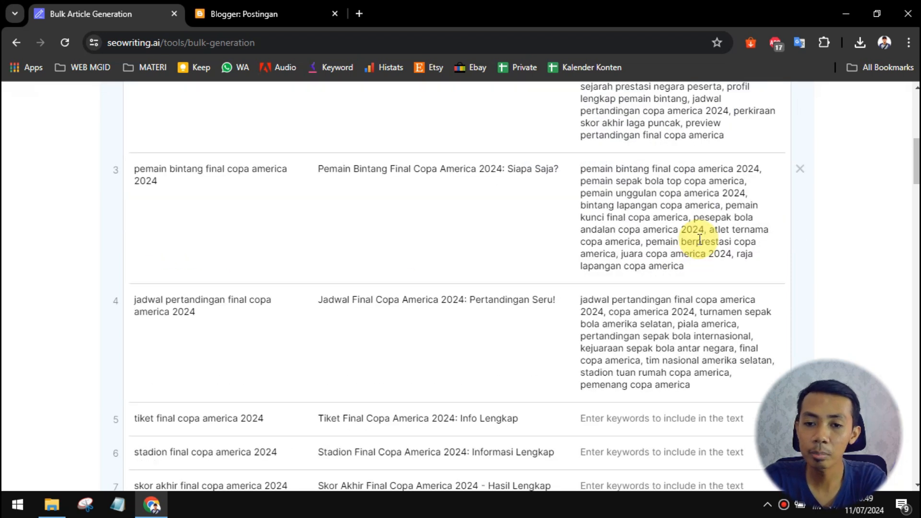
scroll(696, 244, "down", 3)
scroll(699, 240, "down", 1)
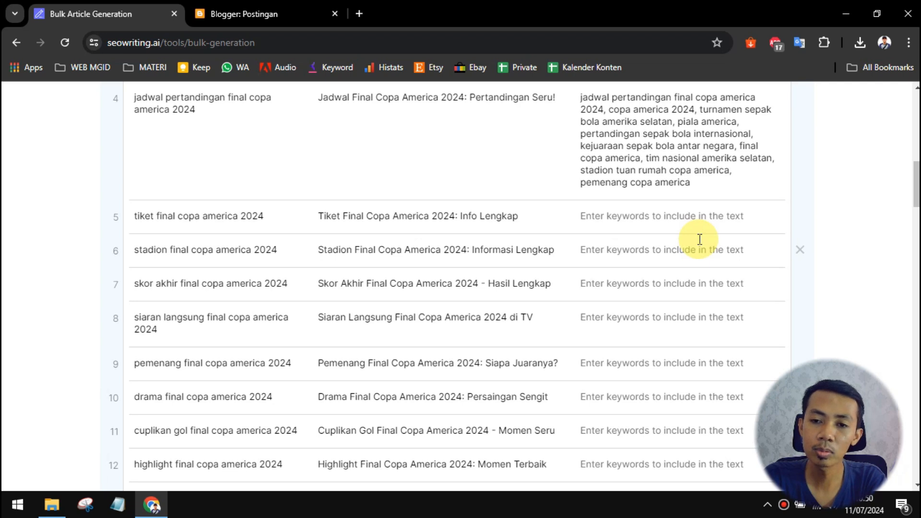
scroll(700, 239, "down", 1)
scroll(699, 240, "down", 1)
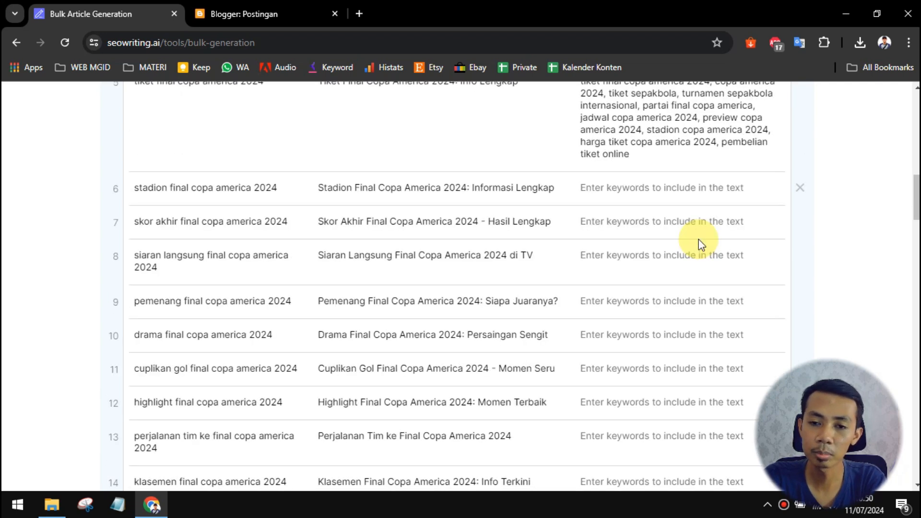
scroll(715, 288, "down", 9)
scroll(721, 302, "up", 6)
scroll(722, 302, "down", 5)
scroll(725, 303, "up", 2)
scroll(725, 302, "up", 20)
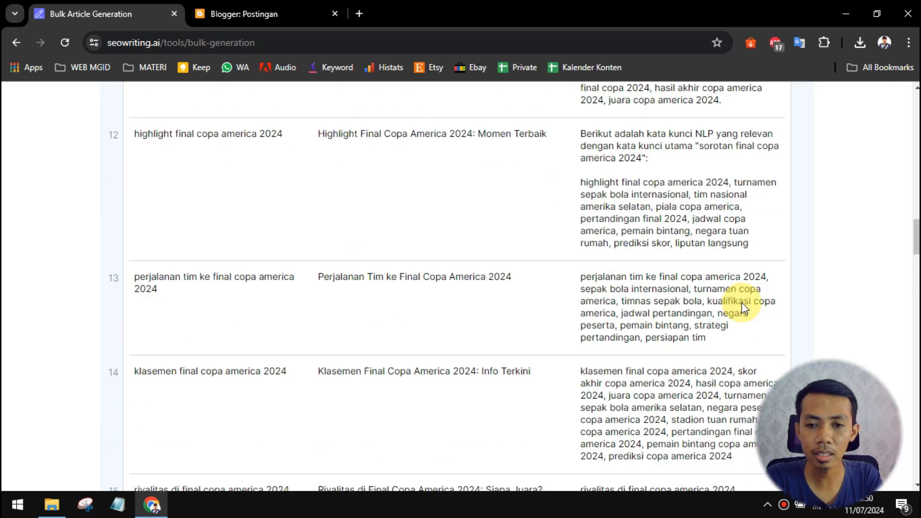
scroll(245, 263, "up", 4)
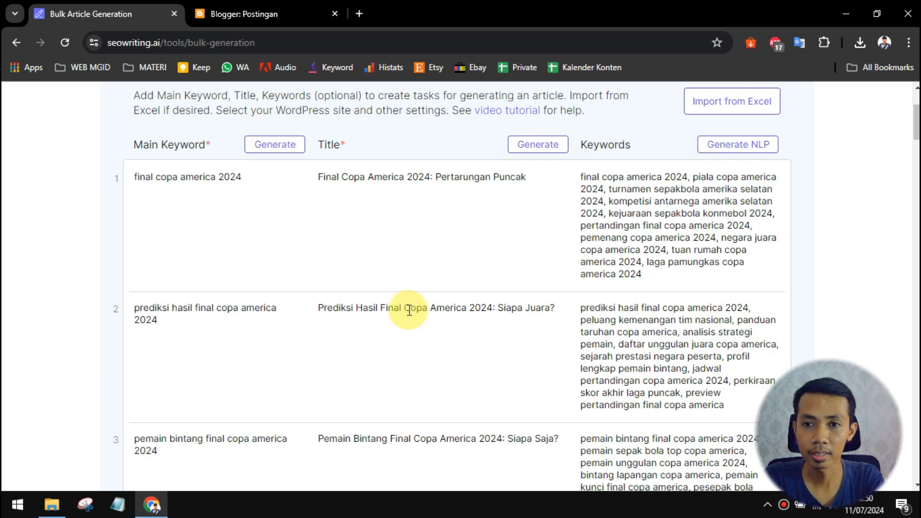
Set the AI model in the core settings to GPT-4 128K Turbo
scroll(601, 194, "down", 20)
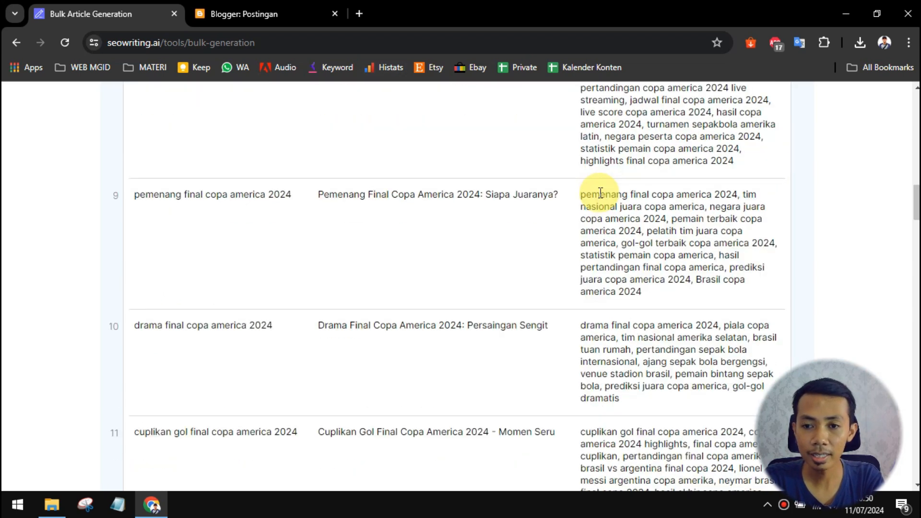
scroll(601, 194, "down", 10)
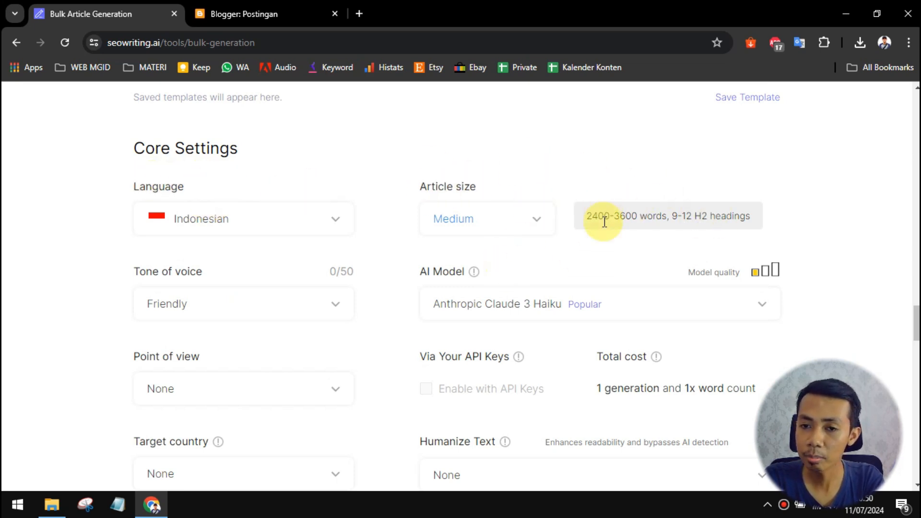
scroll(612, 217, "down", 1)
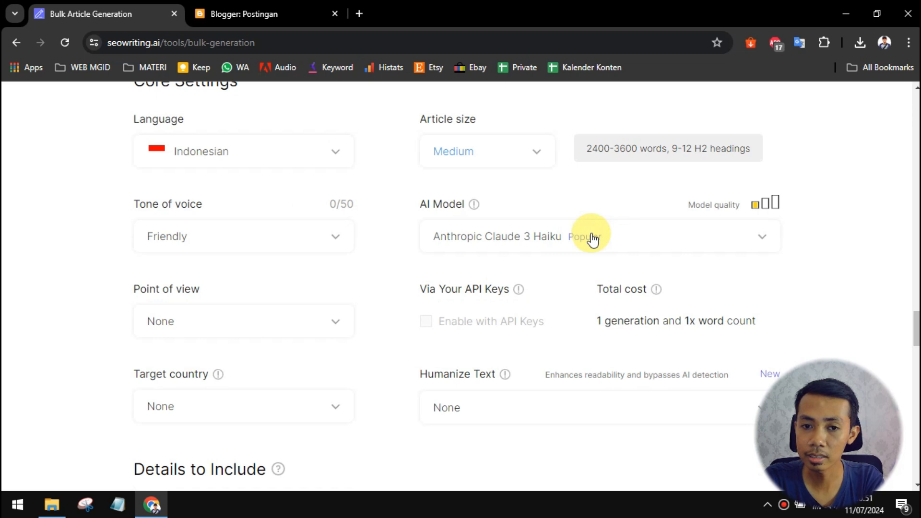
left_click(678, 236)
scroll(669, 387, "down", 1)
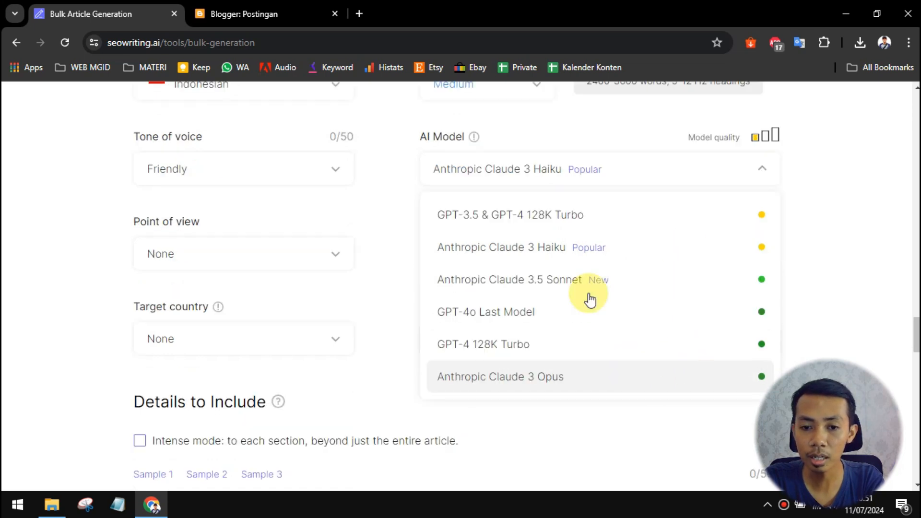
left_click(548, 346)
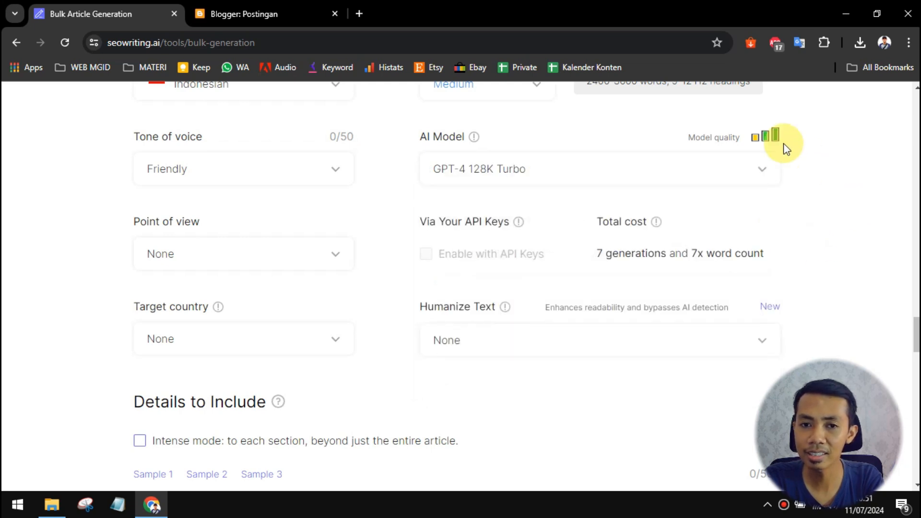
Set the articles' point of view to First person singular (I, me, my, mine)
left_click(325, 260)
left_click(167, 258)
left_click(167, 260)
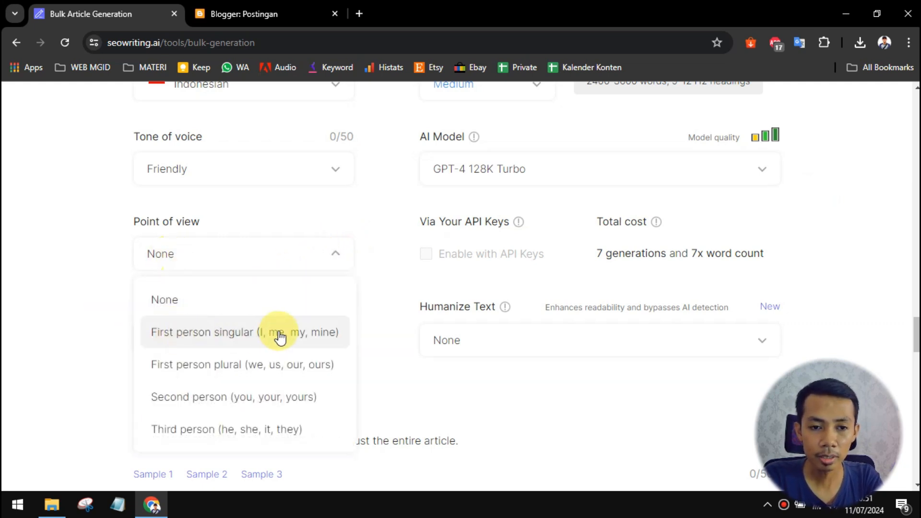
left_click(278, 335)
Set the target country for the articles to Indonesia
scroll(110, 311, "down", 1)
left_click(199, 269)
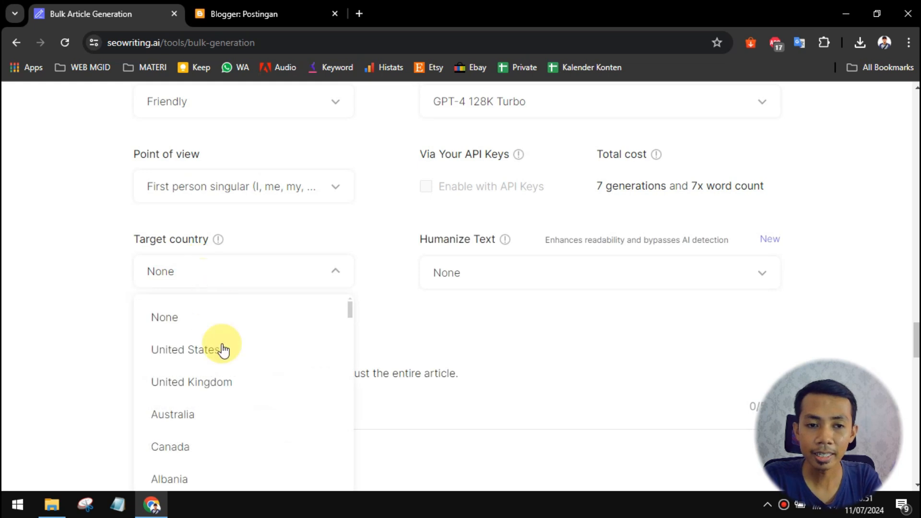
scroll(225, 346, "down", 4)
scroll(234, 346, "down", 15)
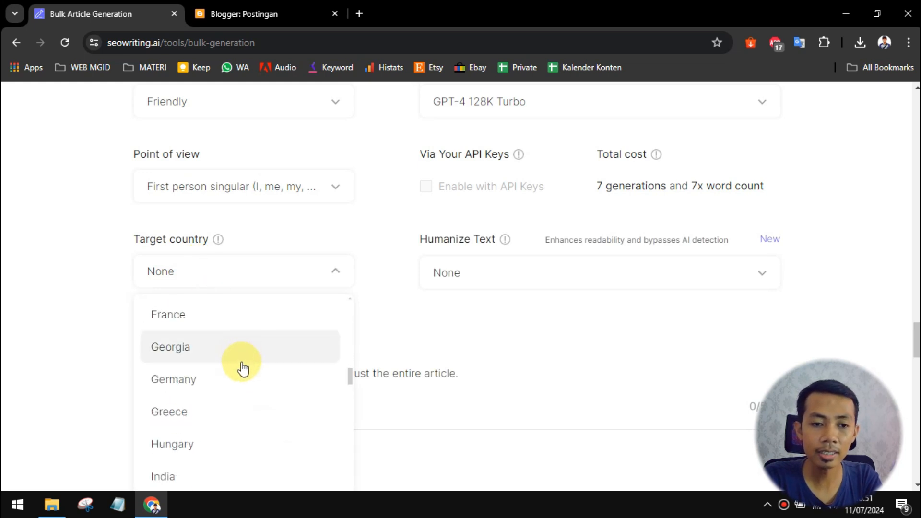
left_click(233, 311)
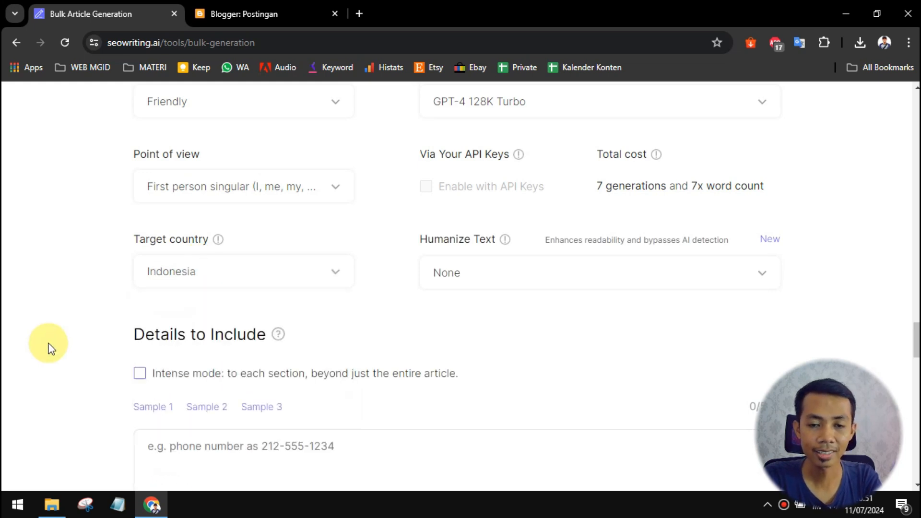
Set Humanize Text to the recommended "8th & 9th grade, easily understood" level
left_click(514, 274)
scroll(511, 288, "down", 1)
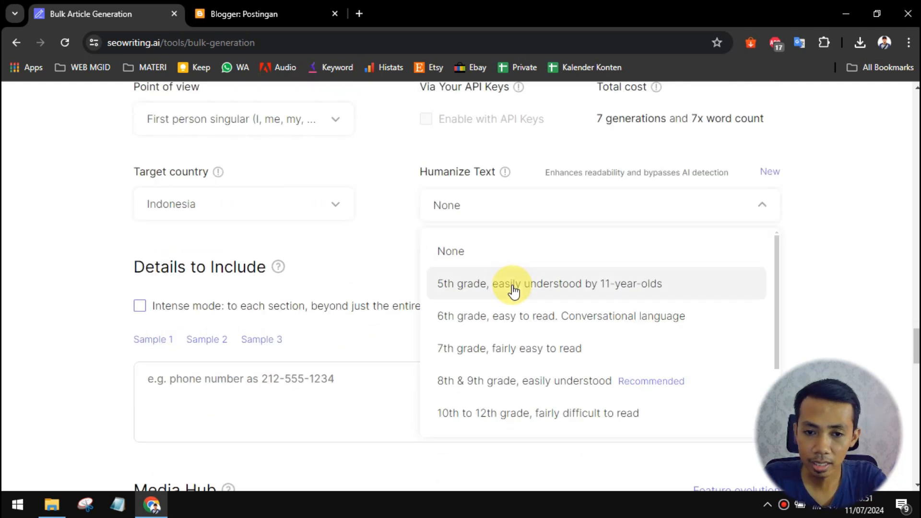
left_click(555, 392)
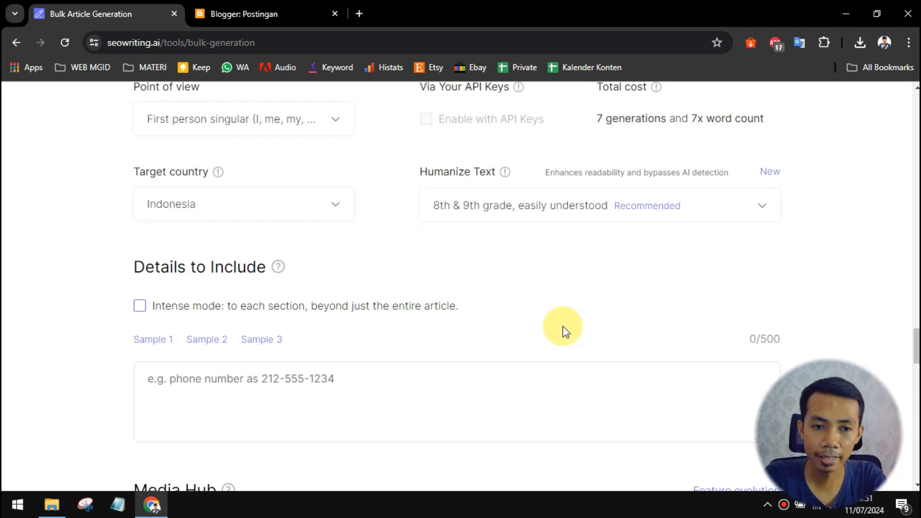
Enable AI images in the Media Hub, with 2 images per article in the Photo style
scroll(561, 315, "down", 1)
scroll(357, 312, "down", 3)
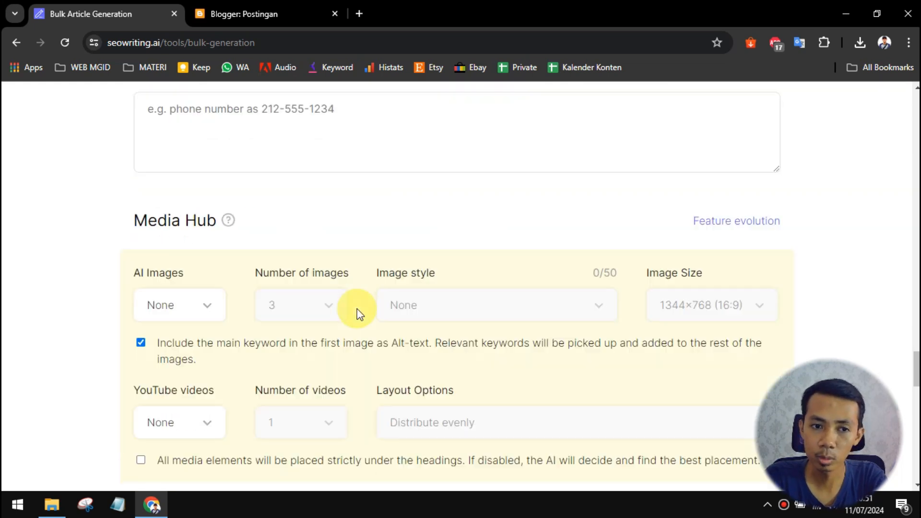
left_click(205, 309)
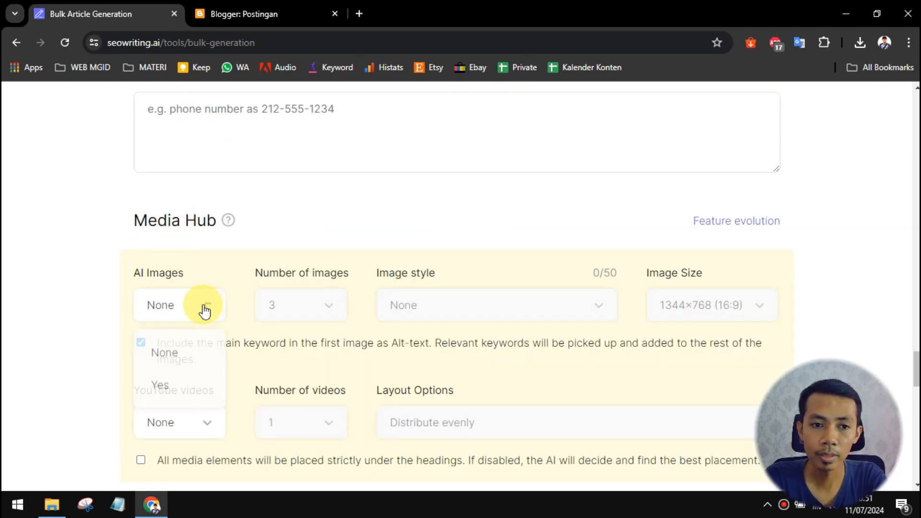
left_click(186, 385)
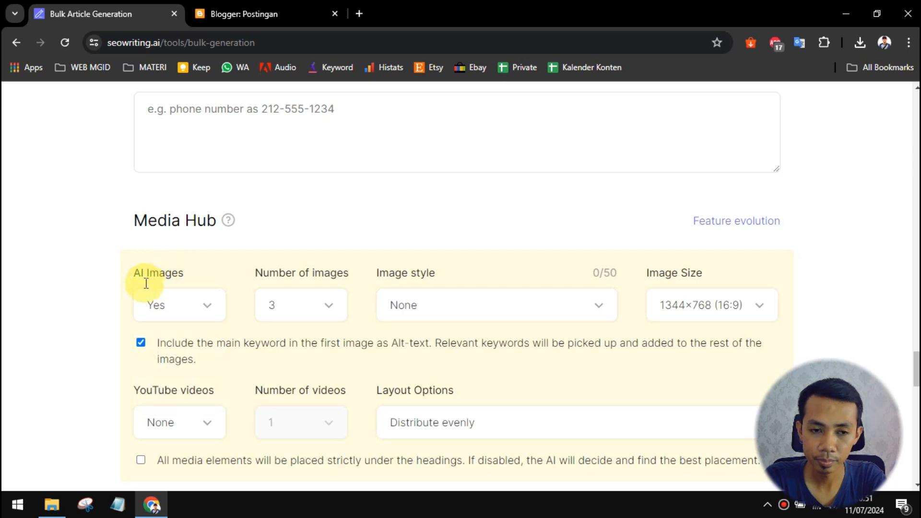
left_click(294, 304)
left_click(304, 385)
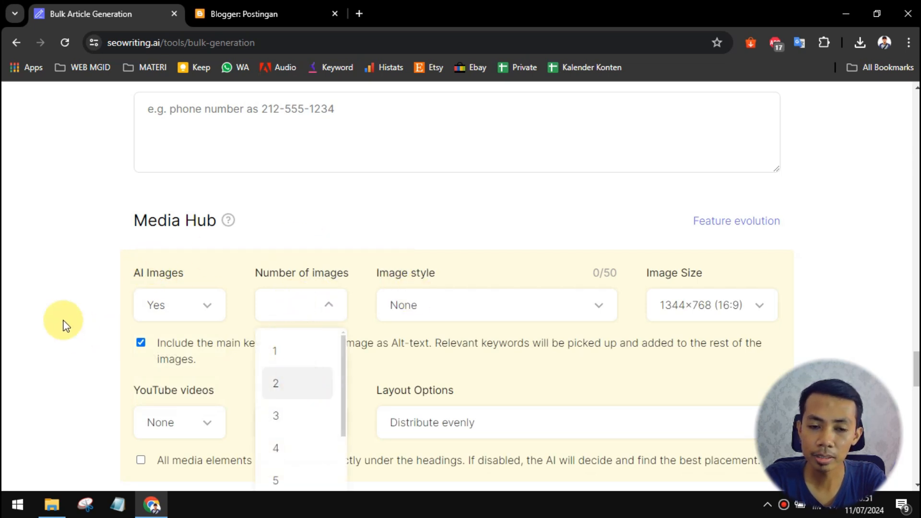
left_click(455, 311)
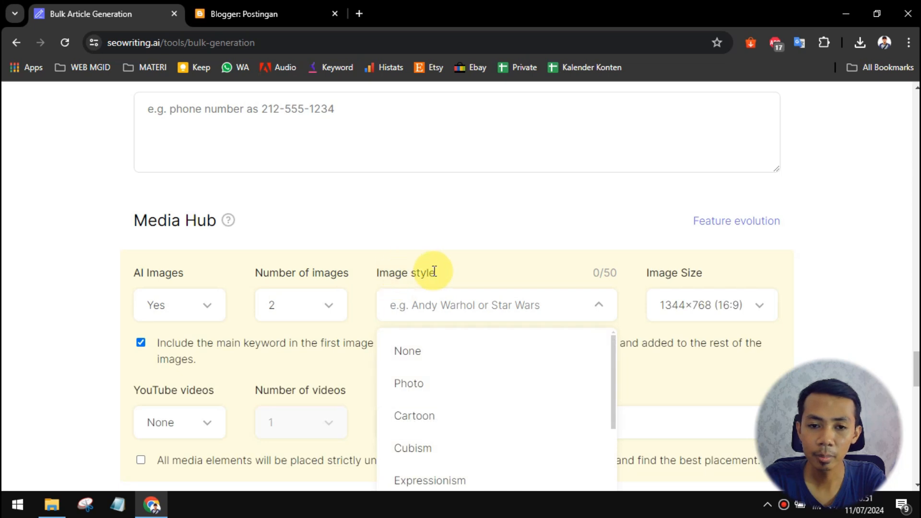
left_click(445, 387)
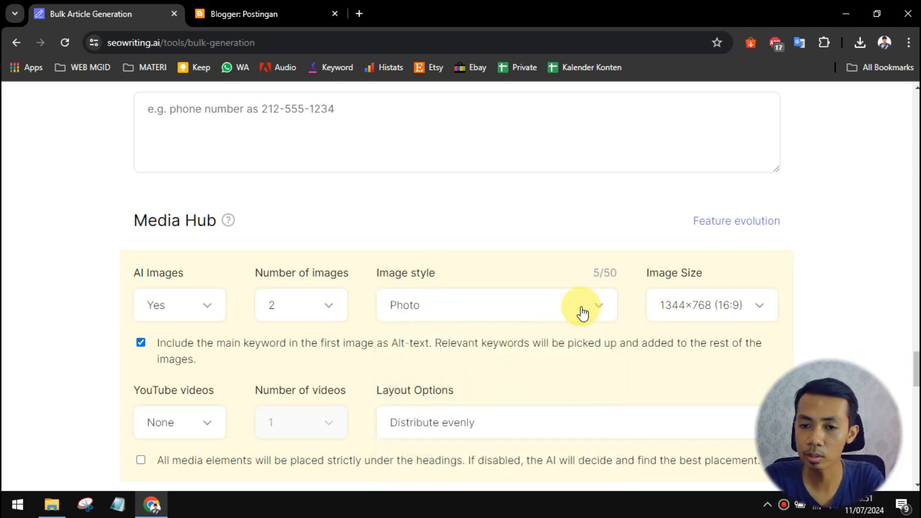
Choose 1344×768 (16:9) as the size of the AI images
scroll(582, 312, "down", 1)
left_click(729, 243)
left_click(693, 446)
scroll(489, 272, "down", 1)
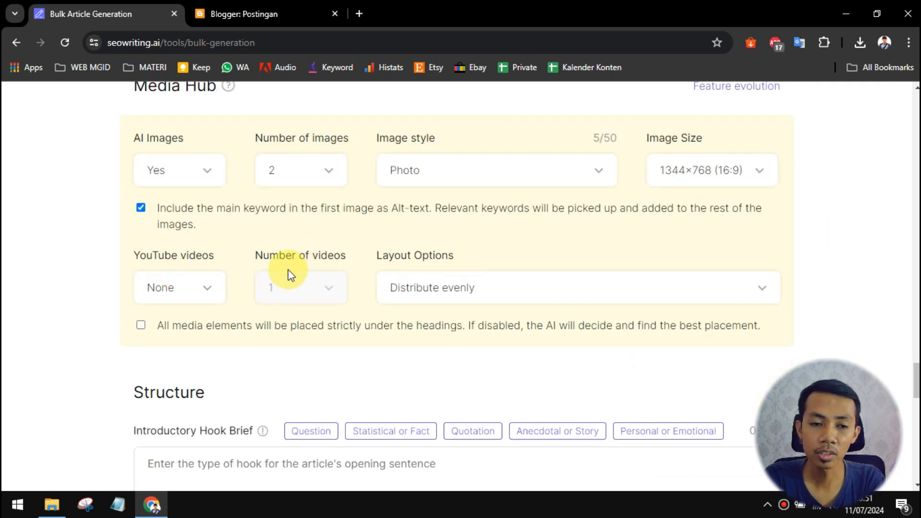
scroll(345, 283, "down", 3)
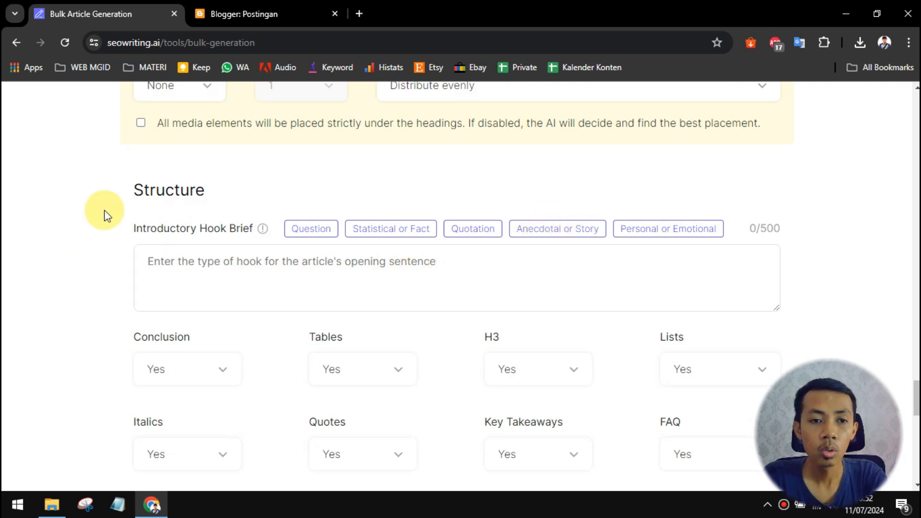
Exclude tables and the FAQ from the article structure by setting both options to No
scroll(195, 185, "down", 1)
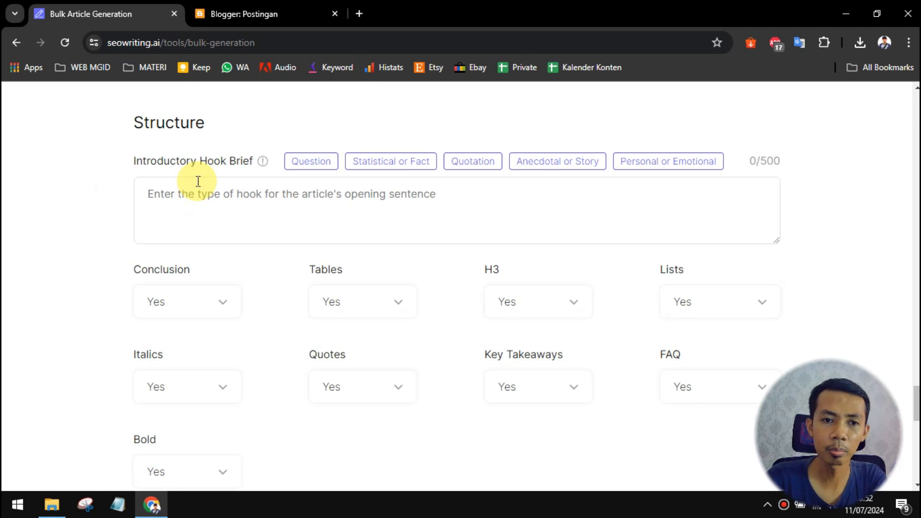
scroll(200, 196, "down", 1)
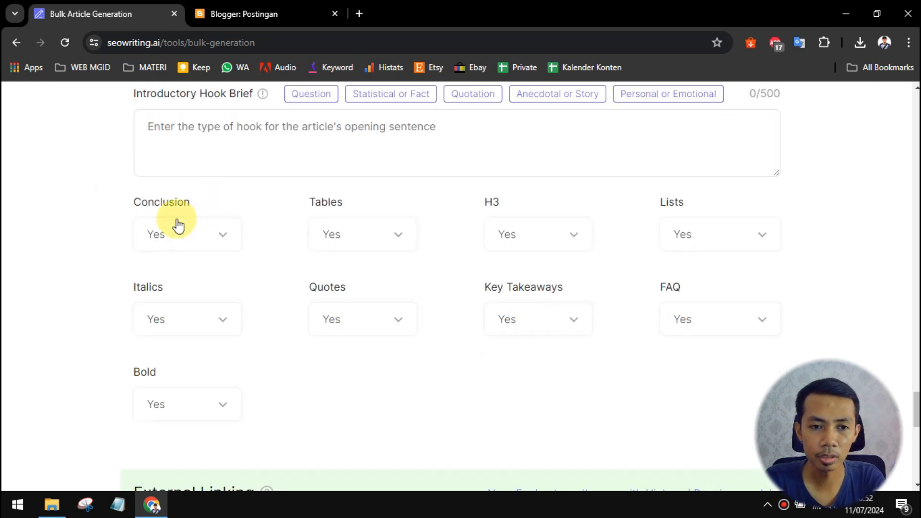
left_click(372, 235)
left_click(353, 279)
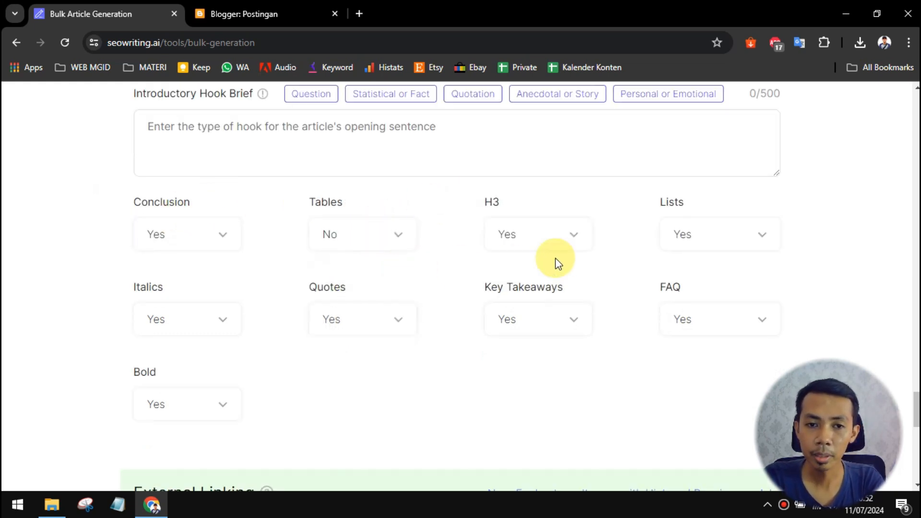
left_click(697, 322)
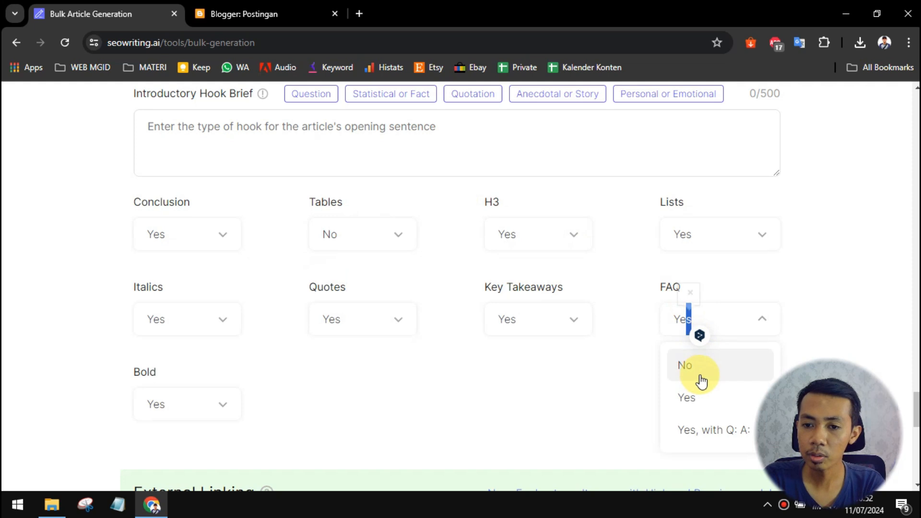
left_click(701, 379)
Review the External Linking, Connect to Web, save directory and WordPress publication settings
scroll(835, 295, "down", 5)
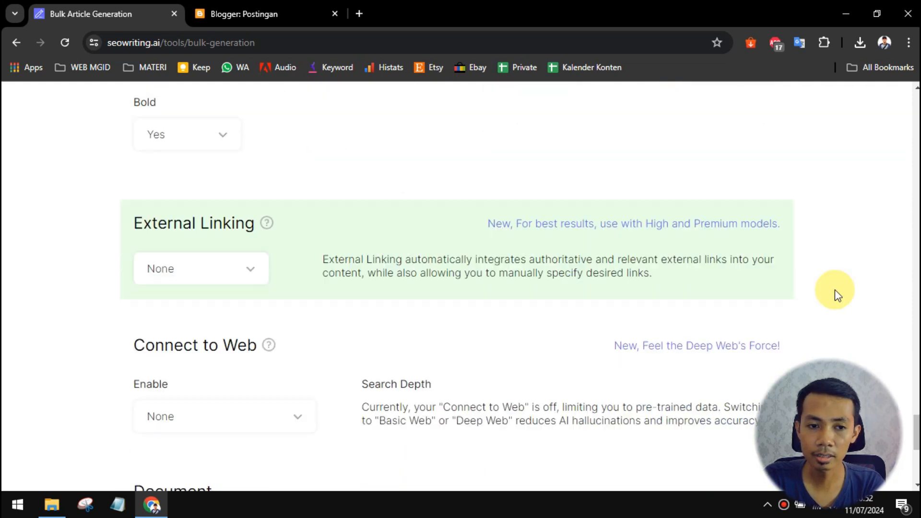
scroll(202, 264, "down", 3)
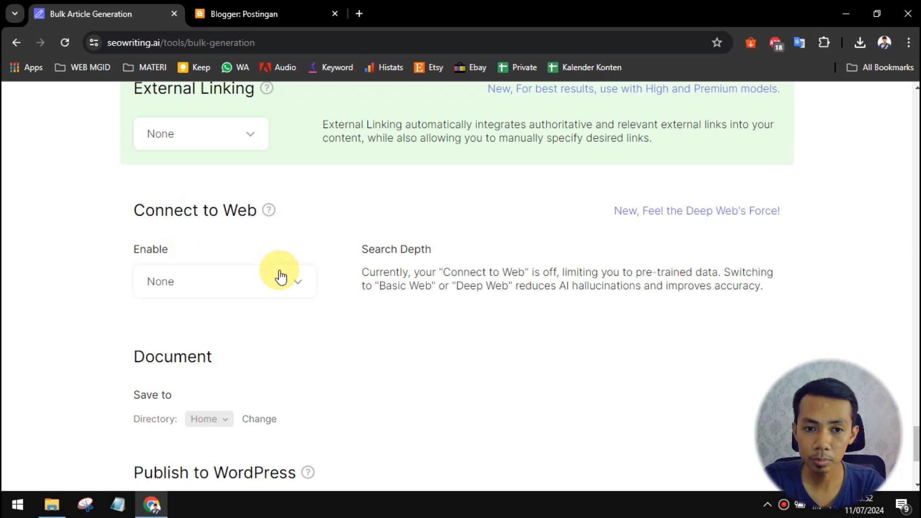
scroll(281, 278, "down", 4)
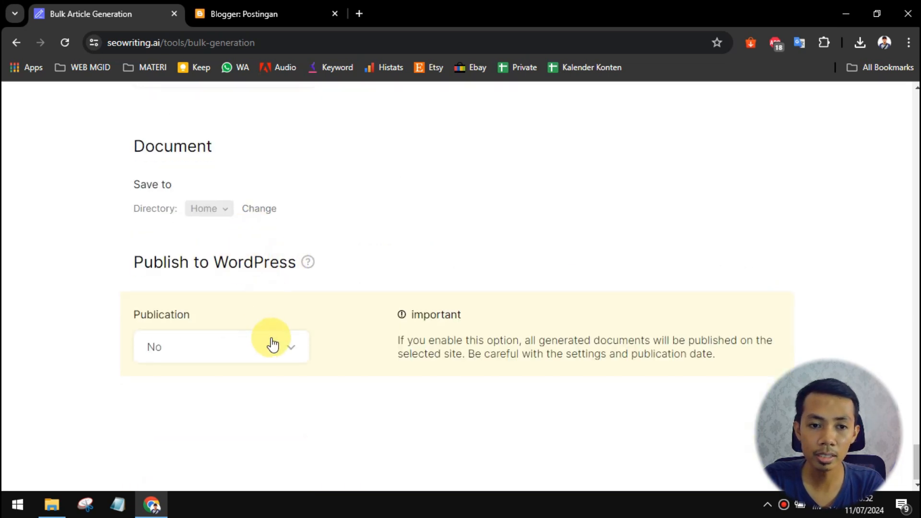
left_click(212, 208)
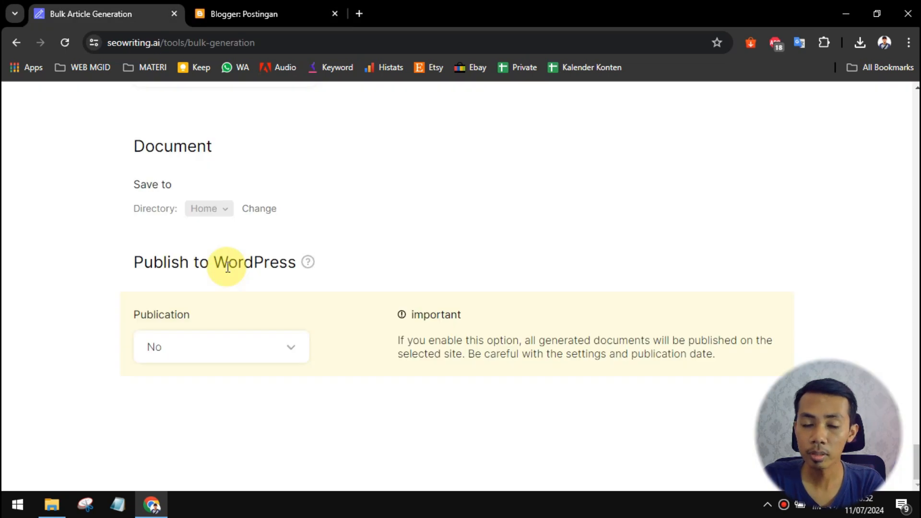
left_click(269, 345)
Run the bulk article generation and confirm it to continue
scroll(915, 445, "up", 4)
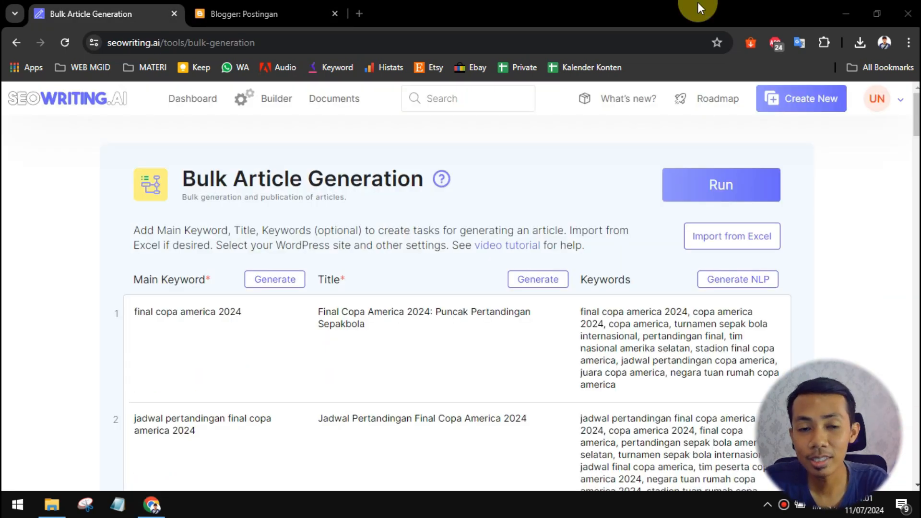
left_click(731, 190)
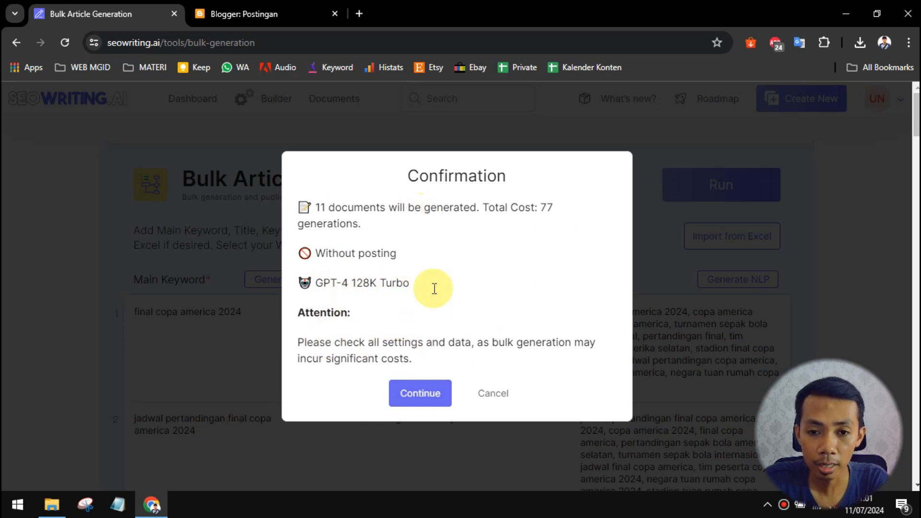
left_click(418, 396)
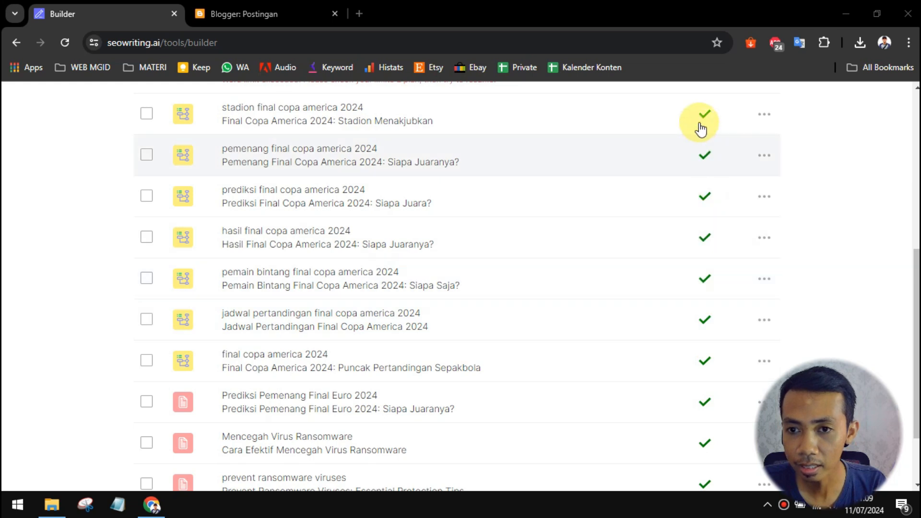
Open the generated article "Final Copa America 2024: Stadion Menakjubkan" and examine its text, headings, lists and AI images
left_click(290, 111)
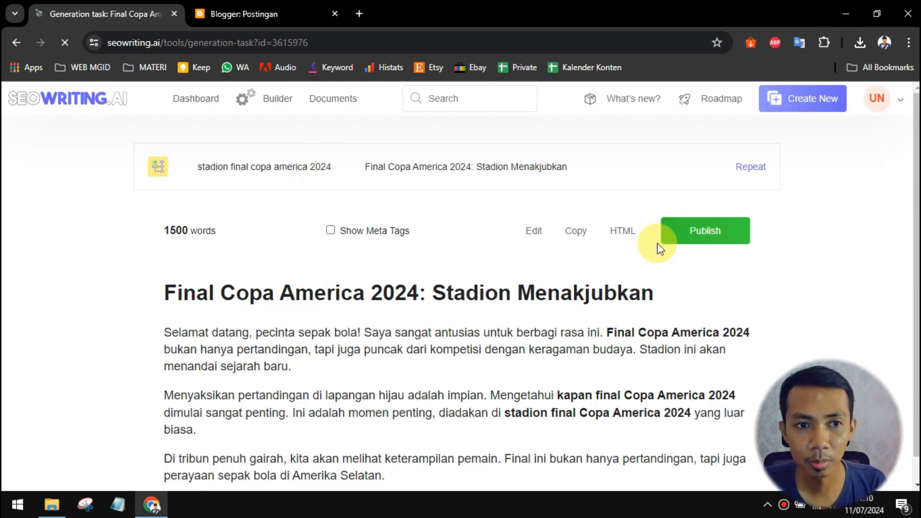
scroll(658, 243, "down", 4)
scroll(266, 186, "up", 1)
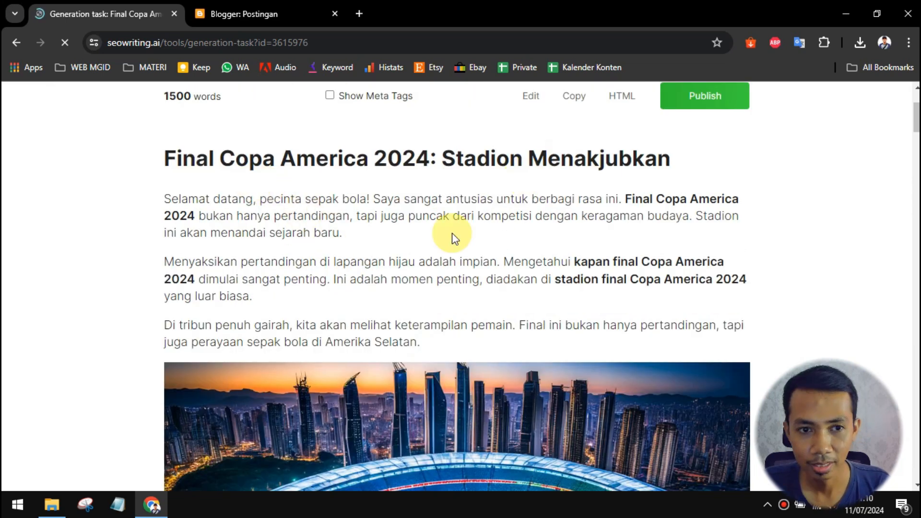
scroll(578, 254, "down", 5)
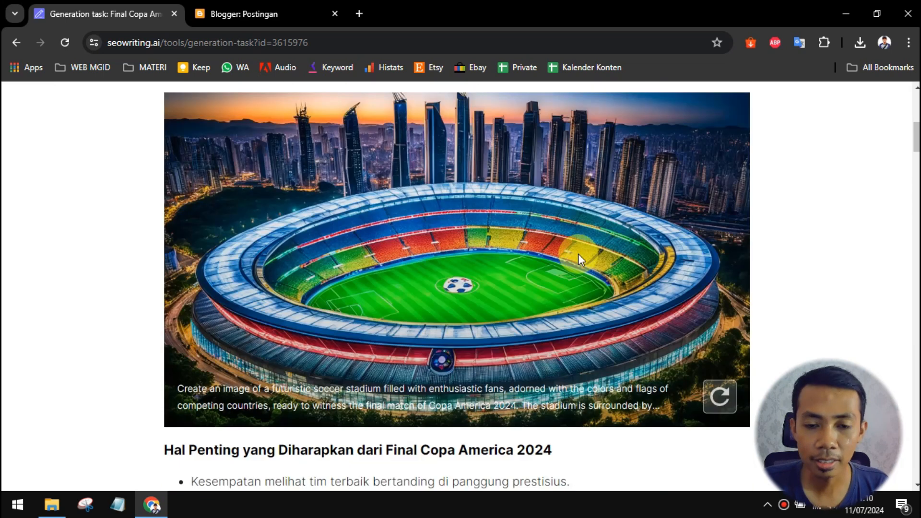
scroll(629, 235, "down", 3)
scroll(525, 203, "up", 1)
scroll(524, 211, "down", 5)
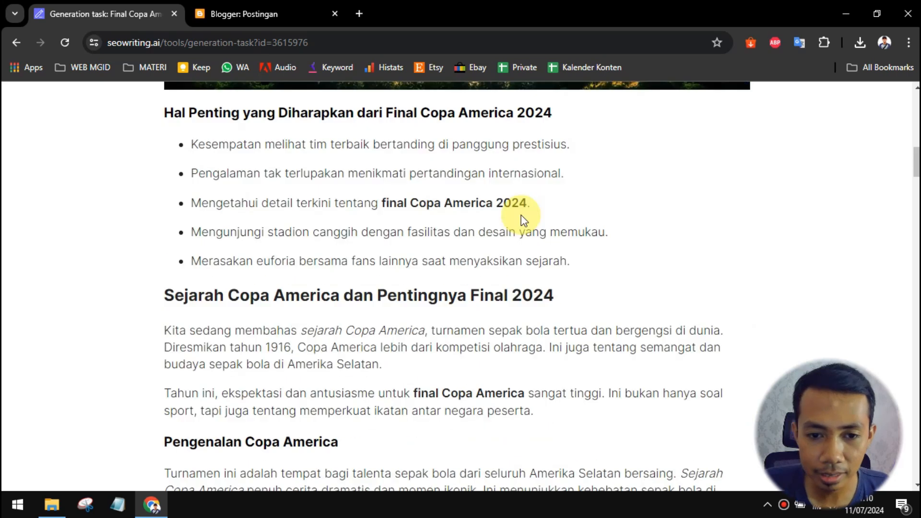
scroll(522, 223, "up", 3)
scroll(409, 244, "down", 15)
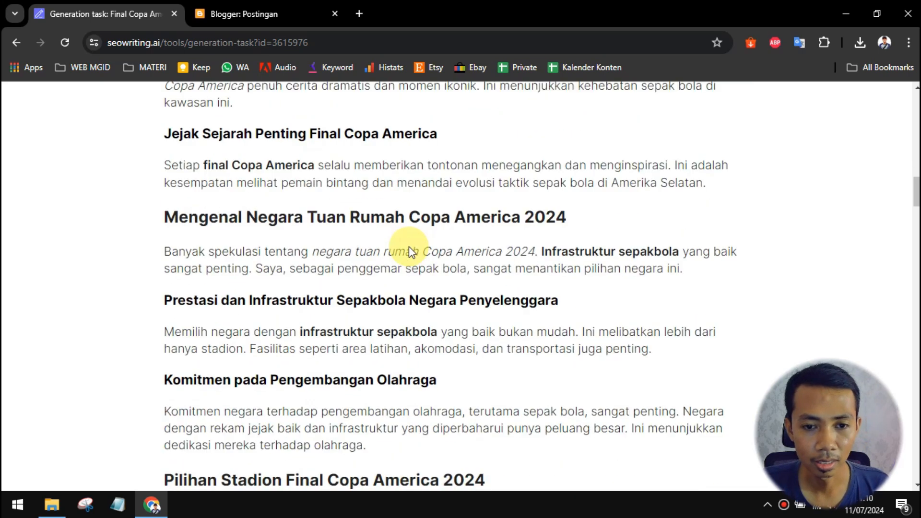
scroll(419, 247, "down", 1)
scroll(434, 247, "down", 4)
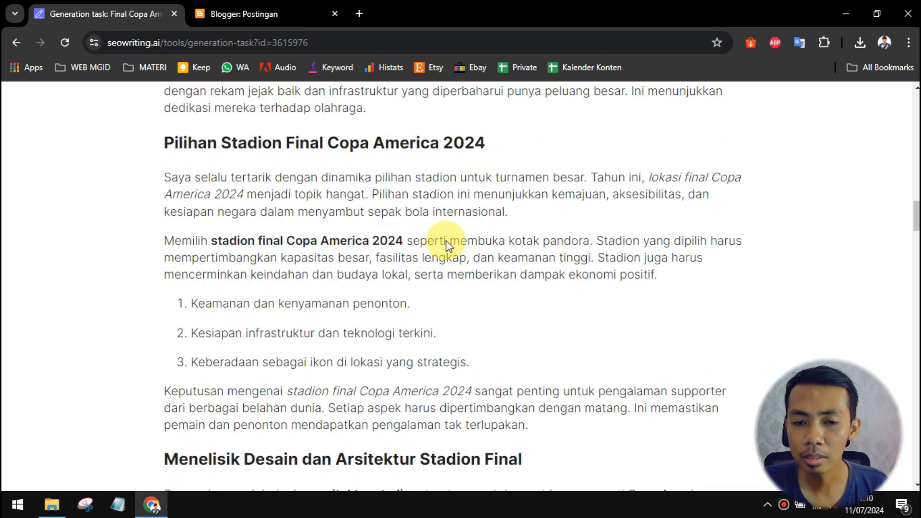
scroll(468, 242, "down", 3)
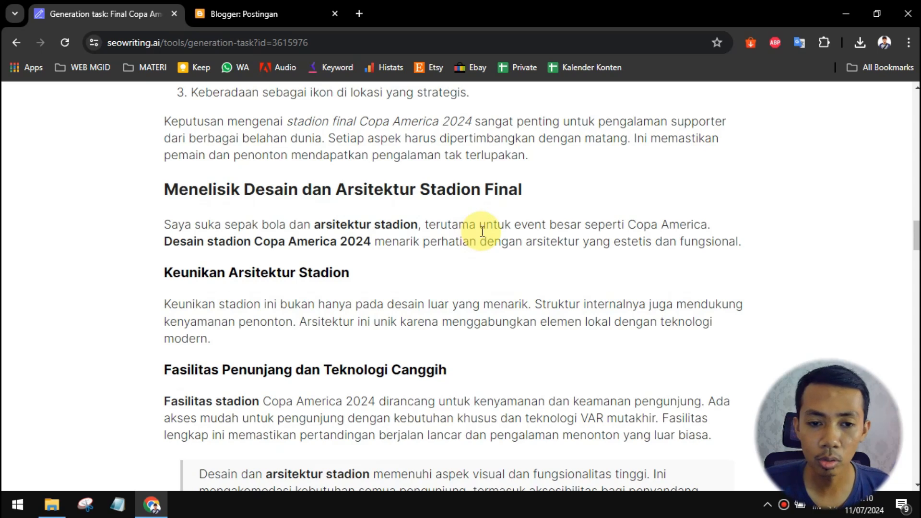
scroll(482, 232, "down", 17)
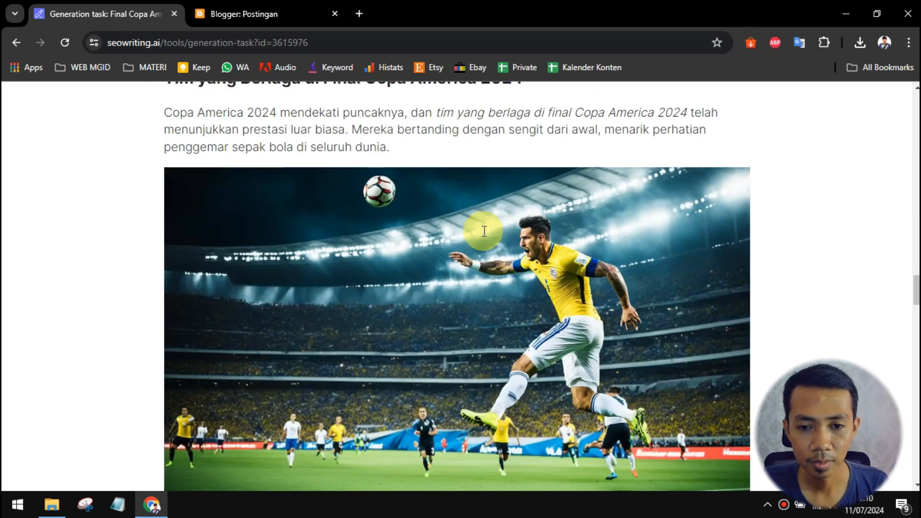
scroll(484, 231, "down", 10)
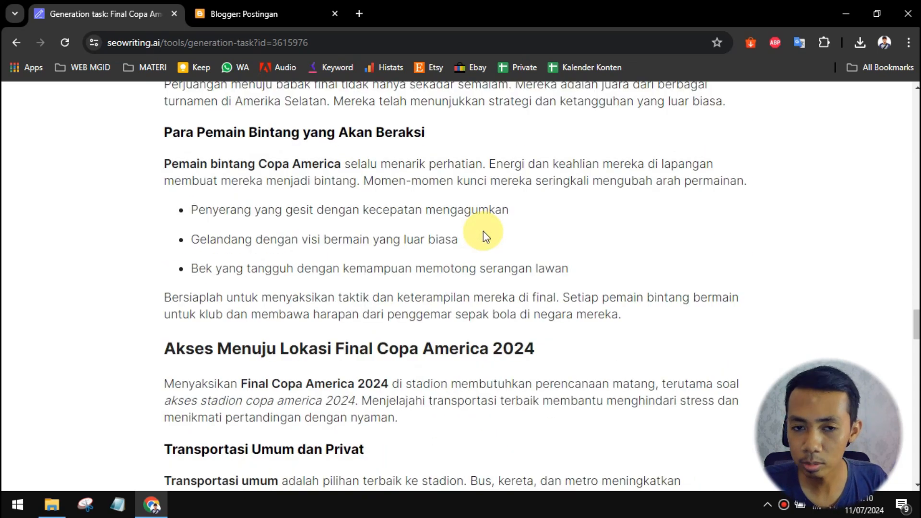
scroll(483, 231, "down", 1)
scroll(485, 232, "down", 10)
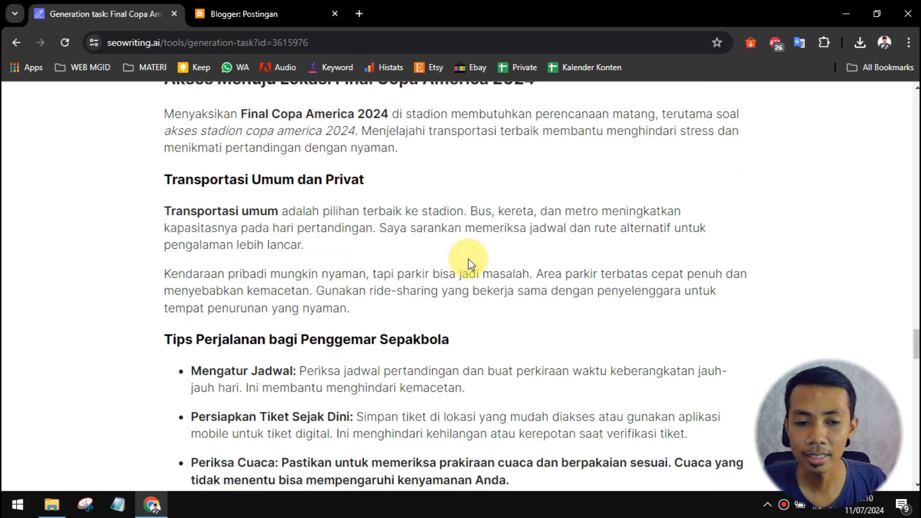
scroll(468, 259, "down", 3)
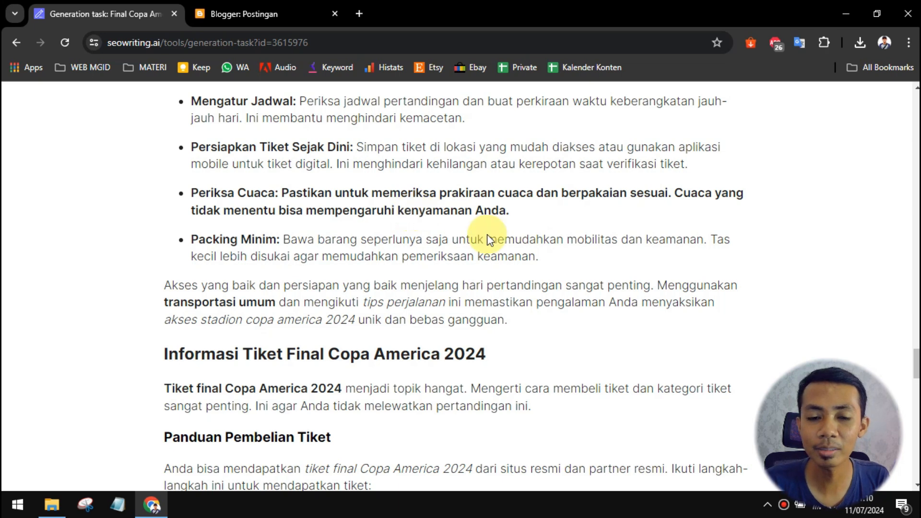
scroll(489, 240, "down", 15)
scroll(493, 240, "down", 4)
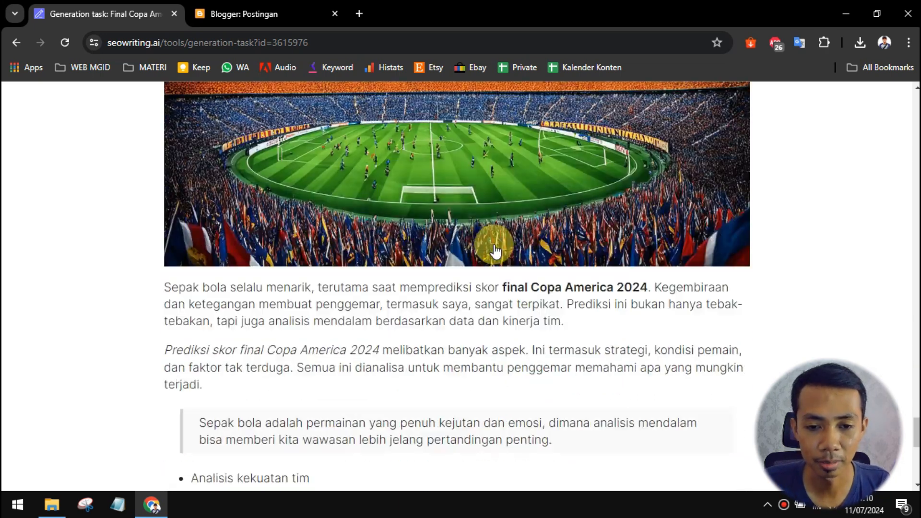
Return to the Builder's task list and look over the generated Copa America articles
key("alt+Left")
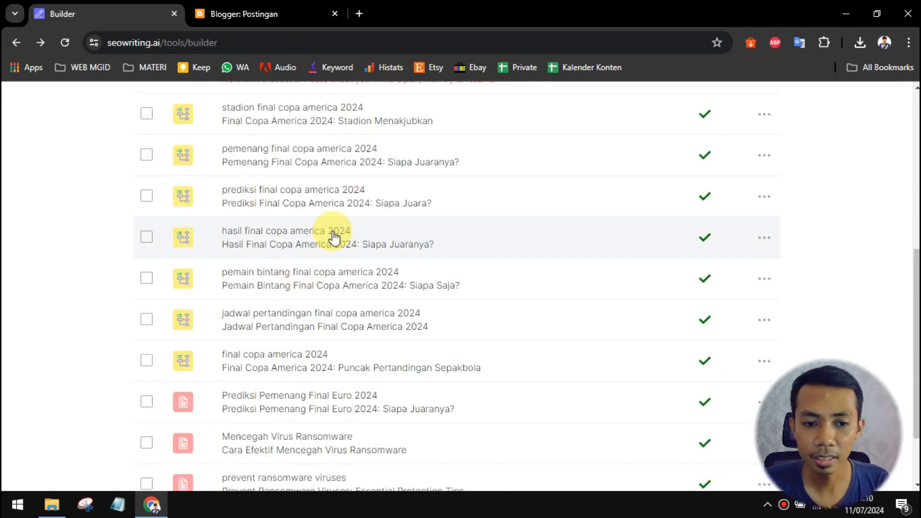
scroll(339, 171, "up", 1)
scroll(348, 214, "down", 1)
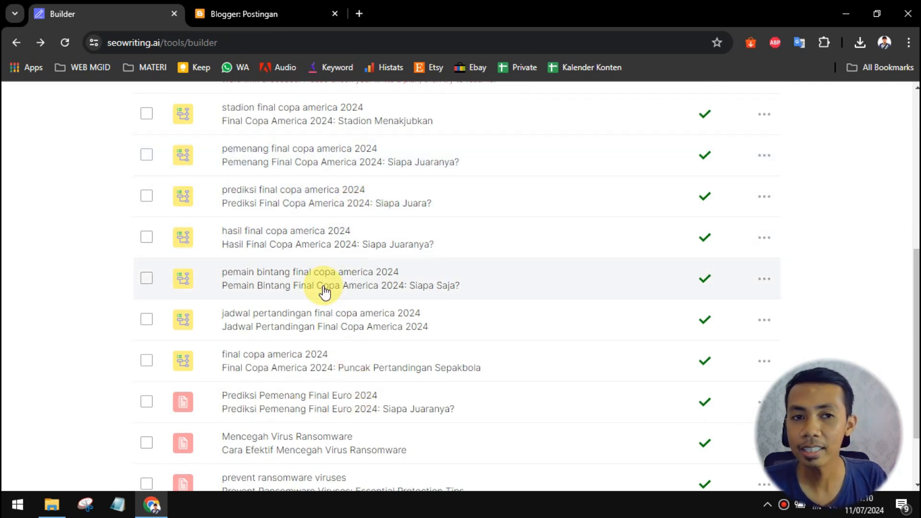
Switch to Blogger and look through the existing posts of the Warta 24 blog
left_click(254, 13)
scroll(600, 302, "down", 5)
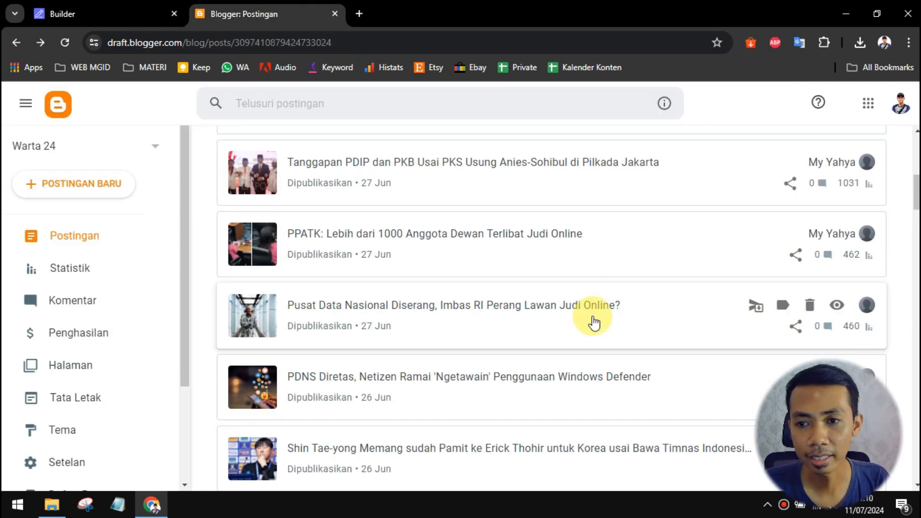
scroll(585, 307, "up", 7)
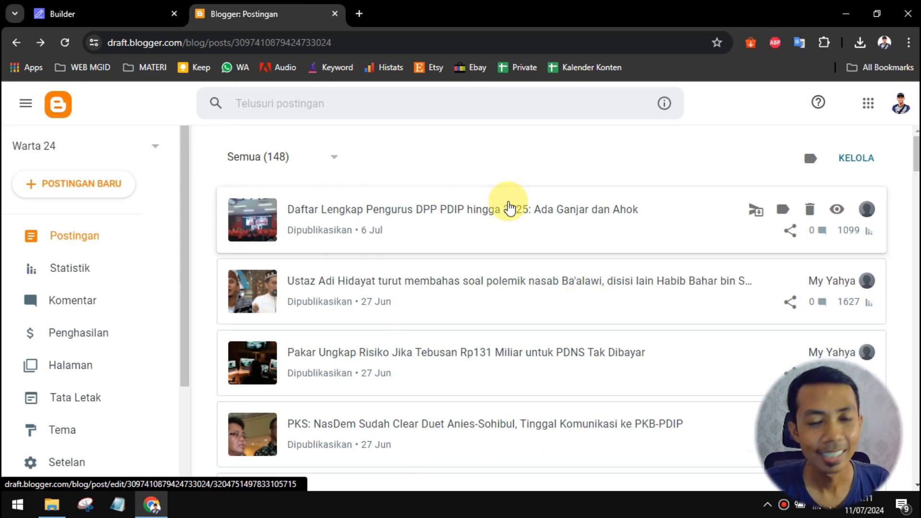